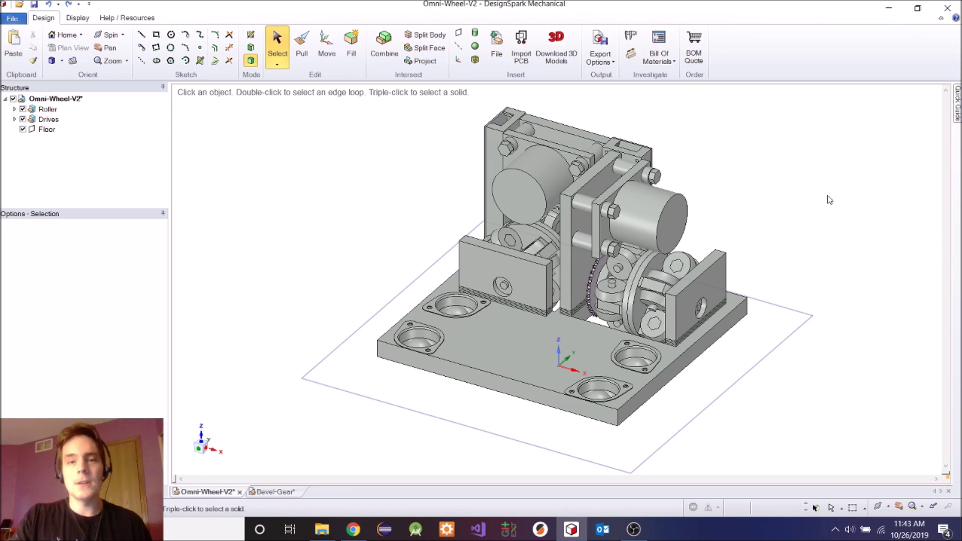
- Examine the base plate, the motor's end face and the side bracket of the omni-wheel assembly
scroll(847, 246, "up", 2)
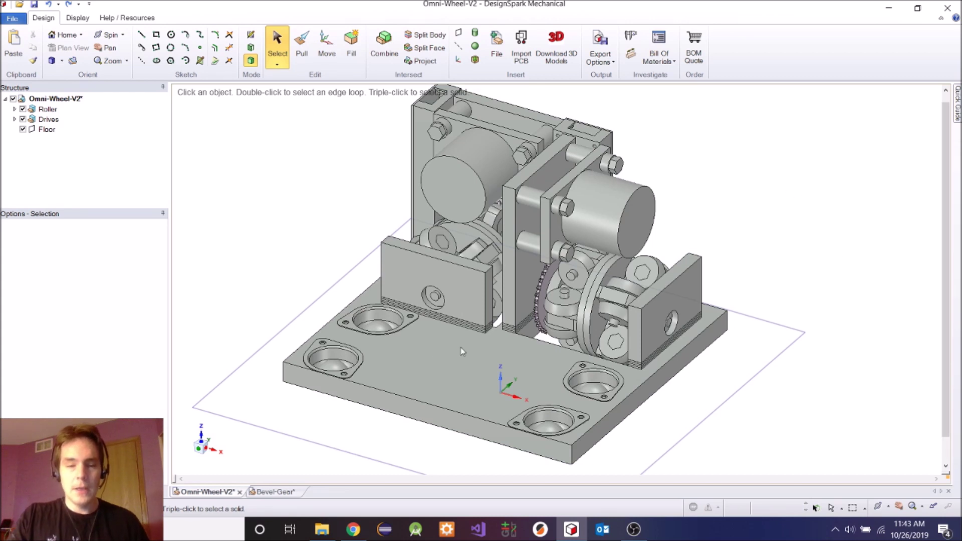
left_click(397, 356)
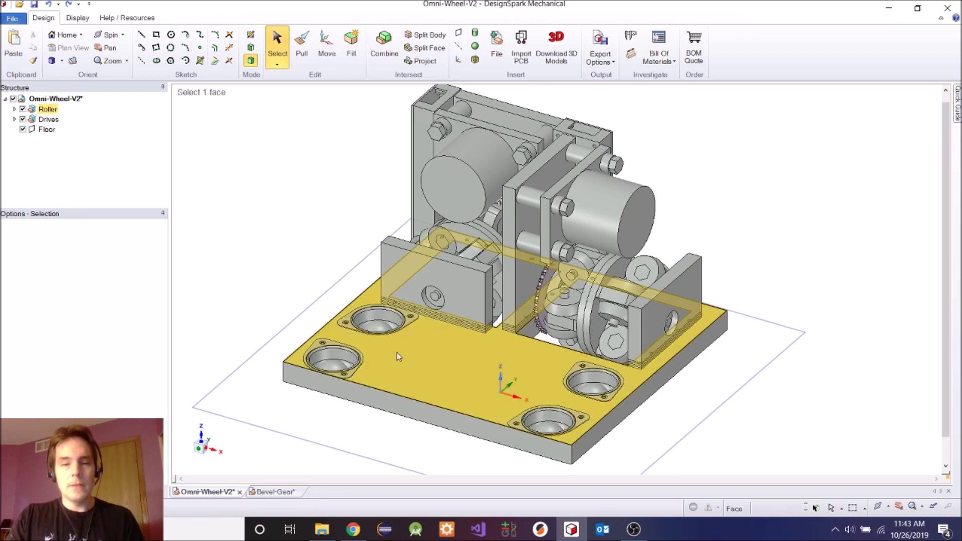
left_click(449, 172)
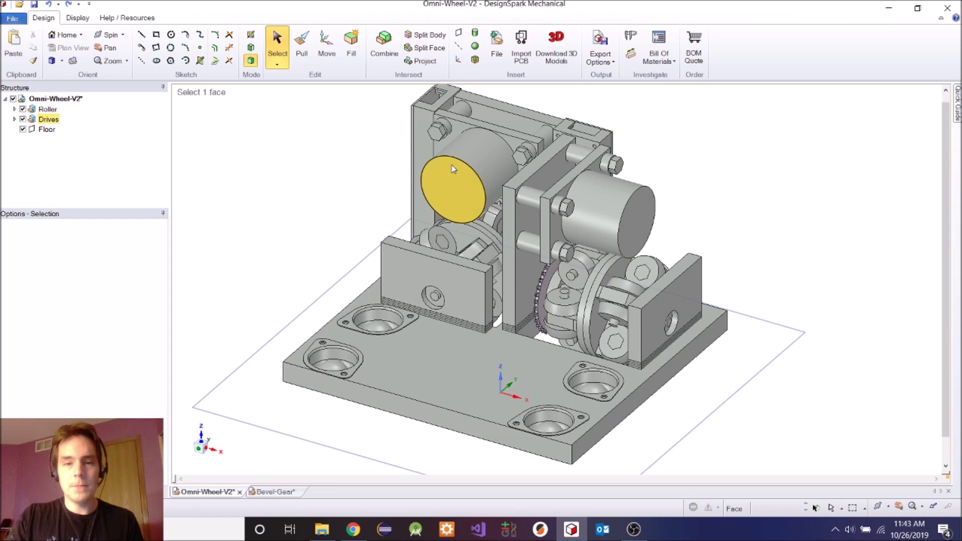
key("Escape")
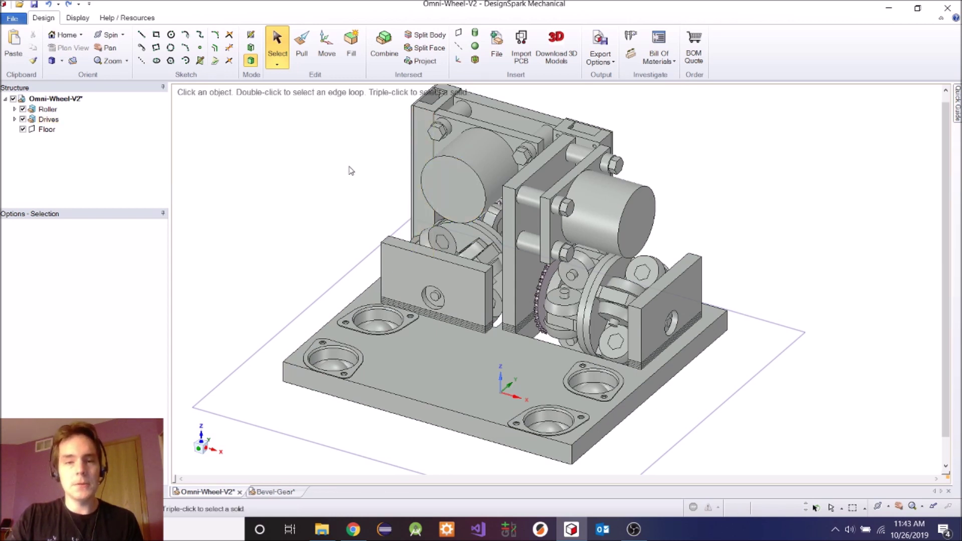
left_click(433, 274)
key("Escape")
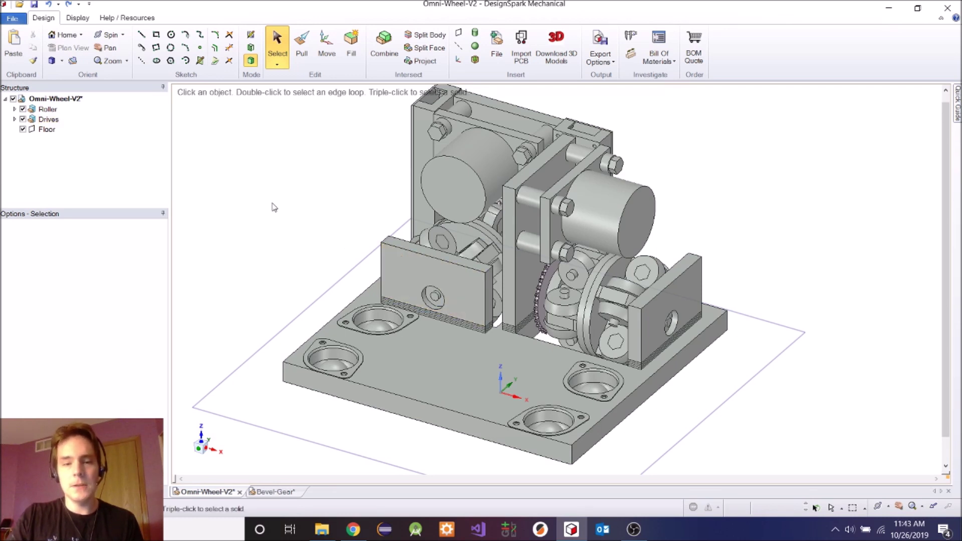
left_click(417, 387)
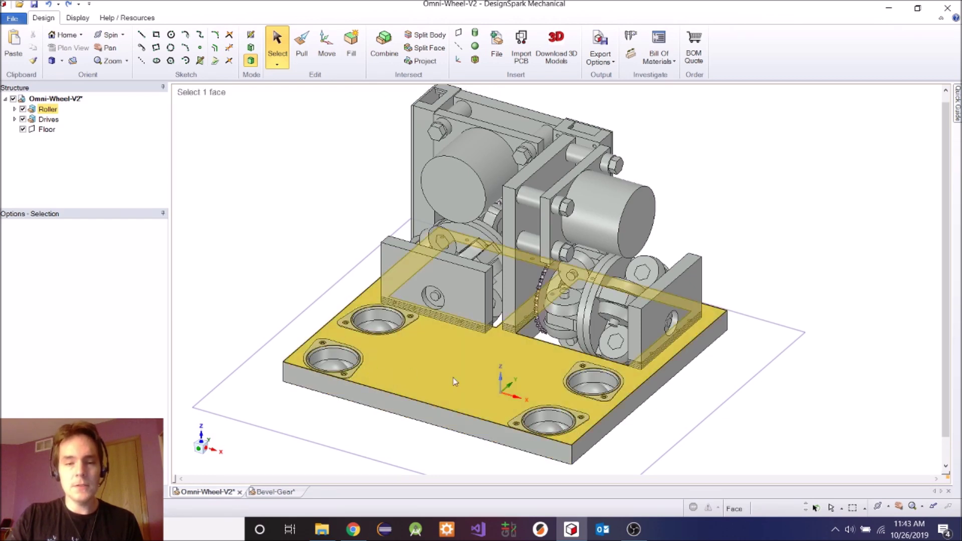
left_click(526, 409)
left_click(323, 325)
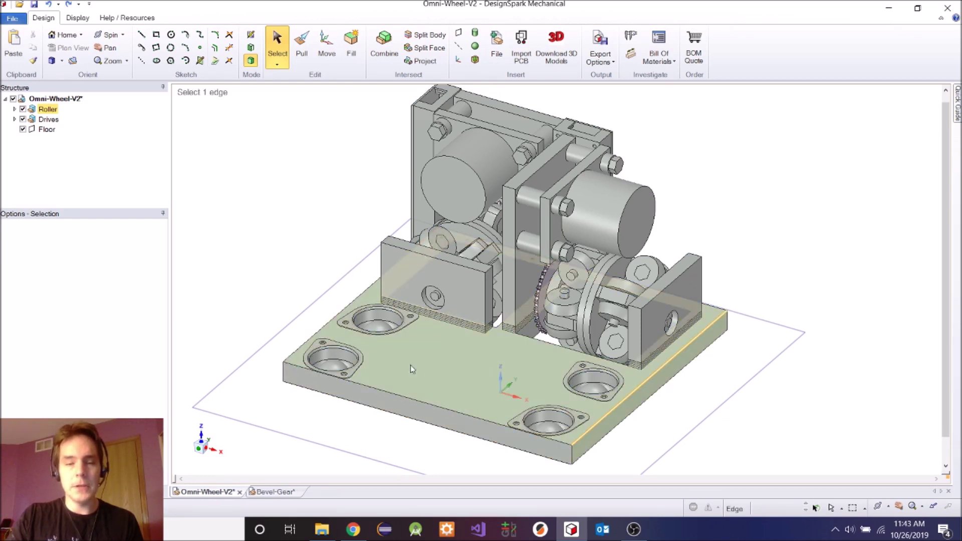
left_click(491, 389)
- Examine the underside of the base plate around the ball casters, and return to the home view
middle_click_drag(441, 374, 430, 283)
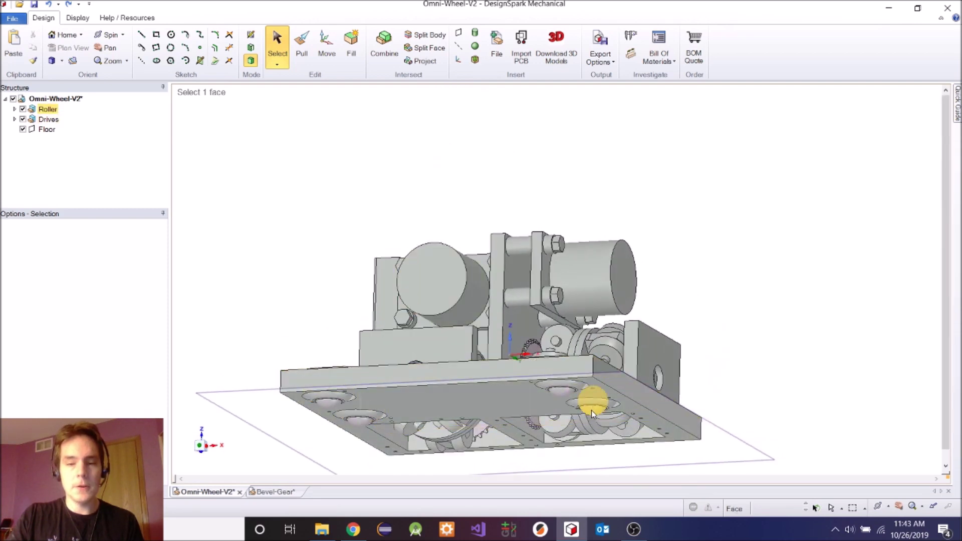
scroll(557, 386, "up", 5)
scroll(556, 400, "up", 2)
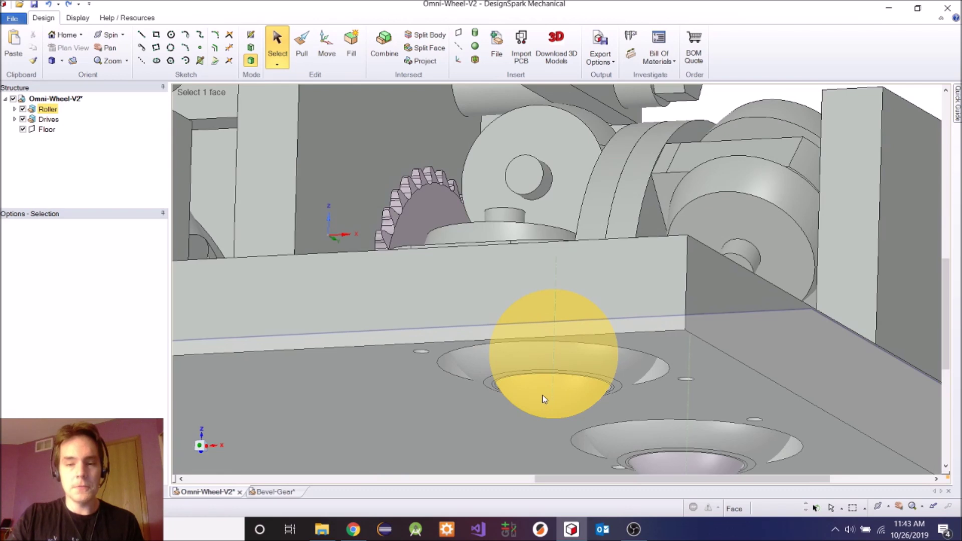
key("h")
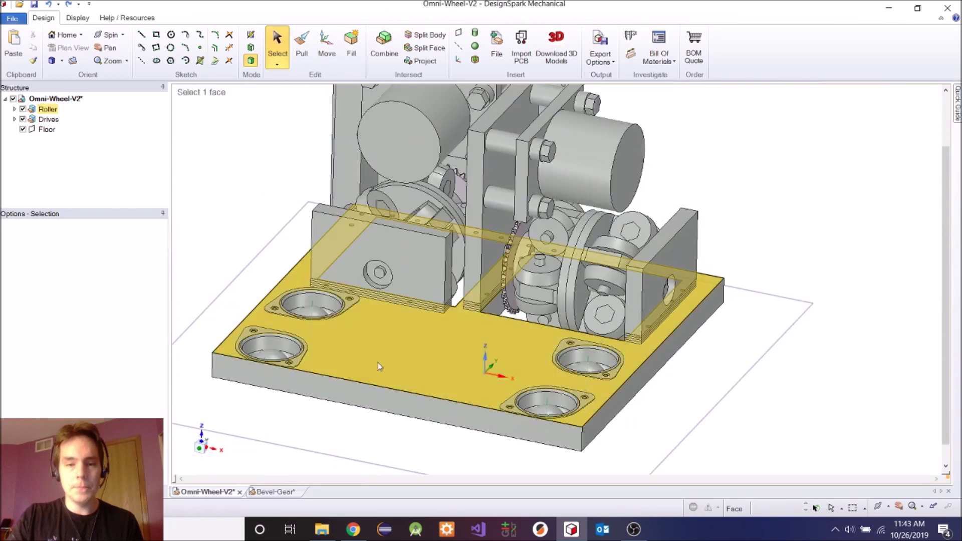
middle_click_drag(400, 337, 391, 412, "shift")
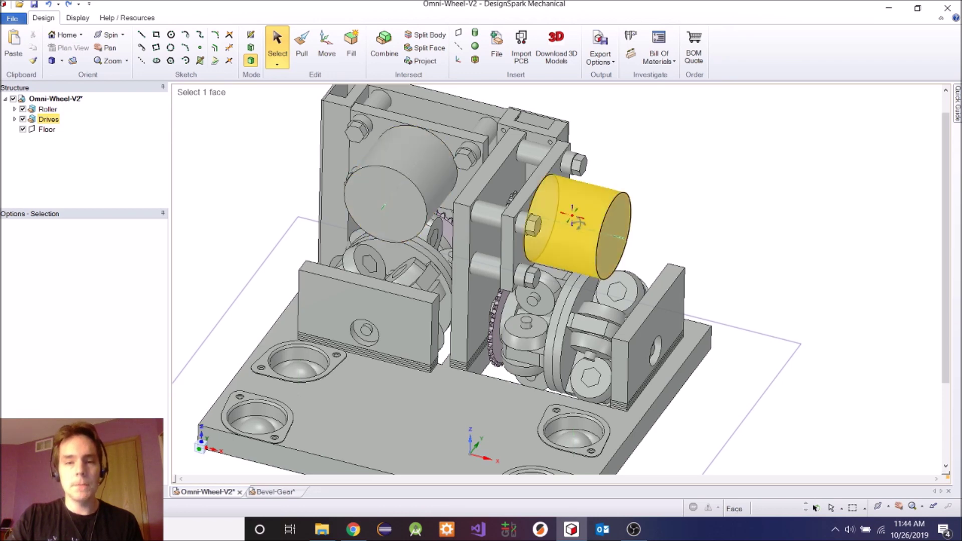
- Examine the motor, its spacers and the sprockets between the mounting plates, along with the omni wheel below
middle_click_drag(574, 216, 556, 185)
middle_click_drag(588, 264, 593, 260)
scroll(503, 165, "up", 4)
mouse_move(495, 172)
middle_mouse_down()
mouse_move(527, 173)
mouse_move(502, 133)
mouse_move(501, 181)
middle_mouse_up()
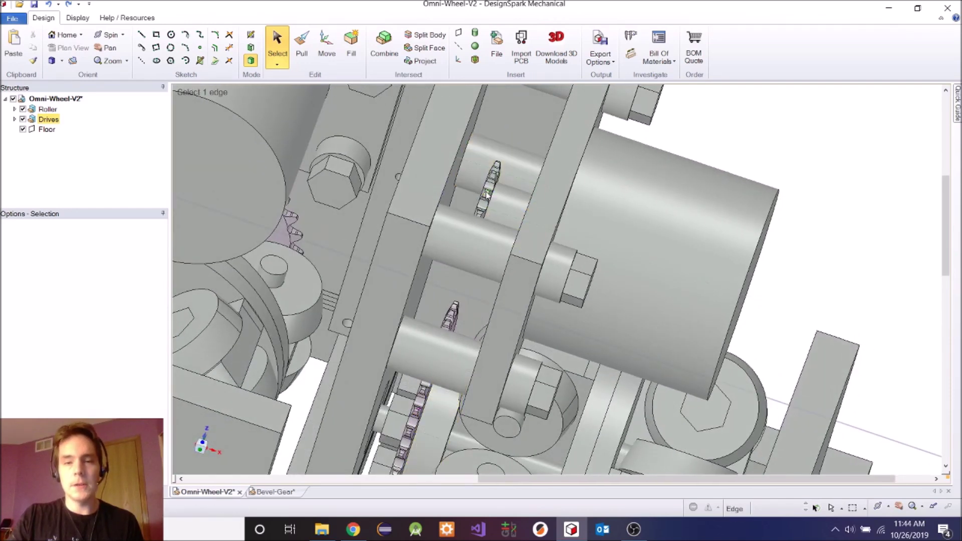
left_click(438, 381)
scroll(446, 376, "down", 3)
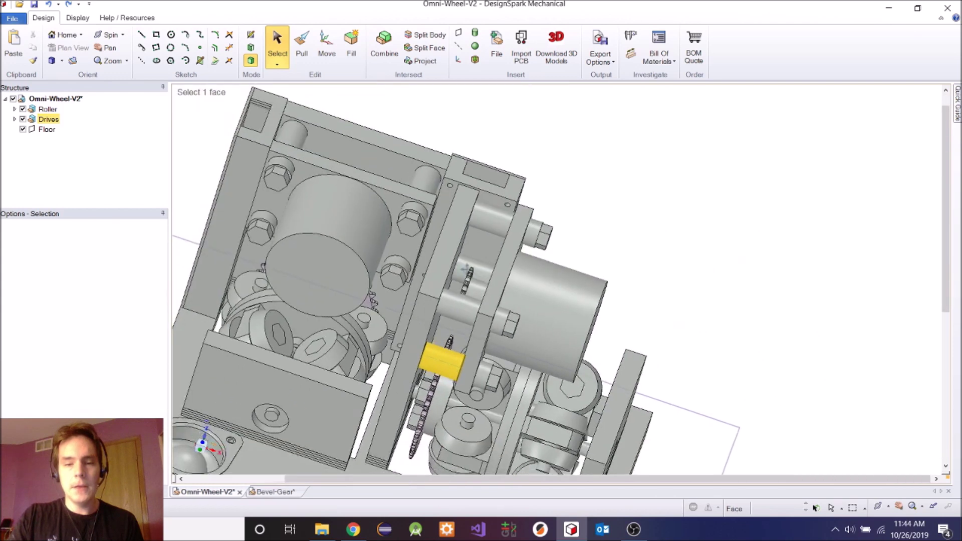
middle_click_drag(445, 376, 501, 228)
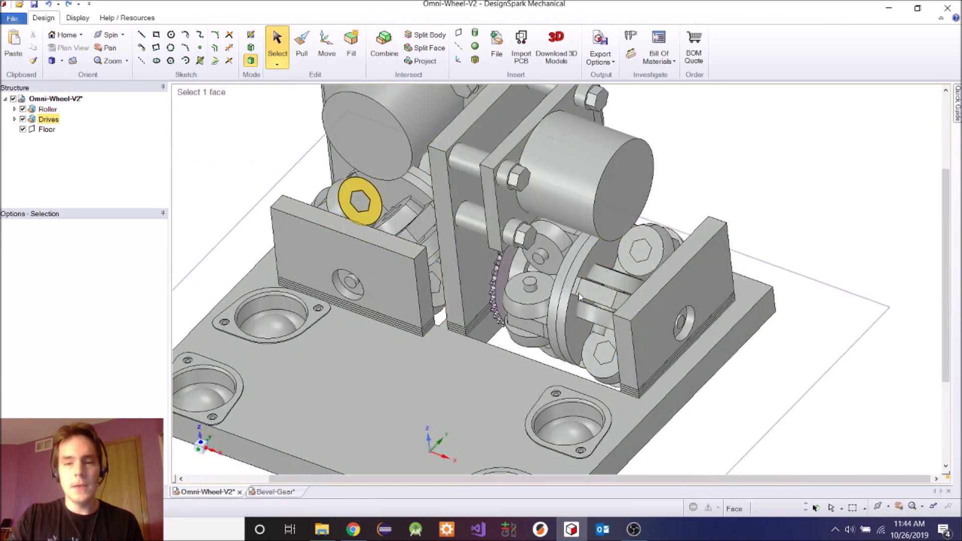
middle_click_drag(566, 288, 513, 372)
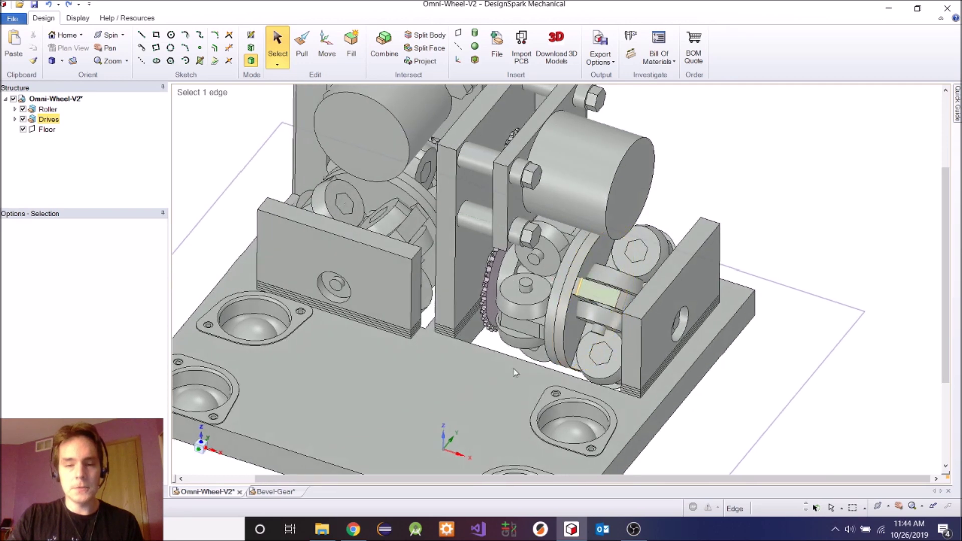
- Switch to Chrome to view the Wikipedia article on omni wheels, and return to DesignSpark Mechanical
left_click(353, 531)
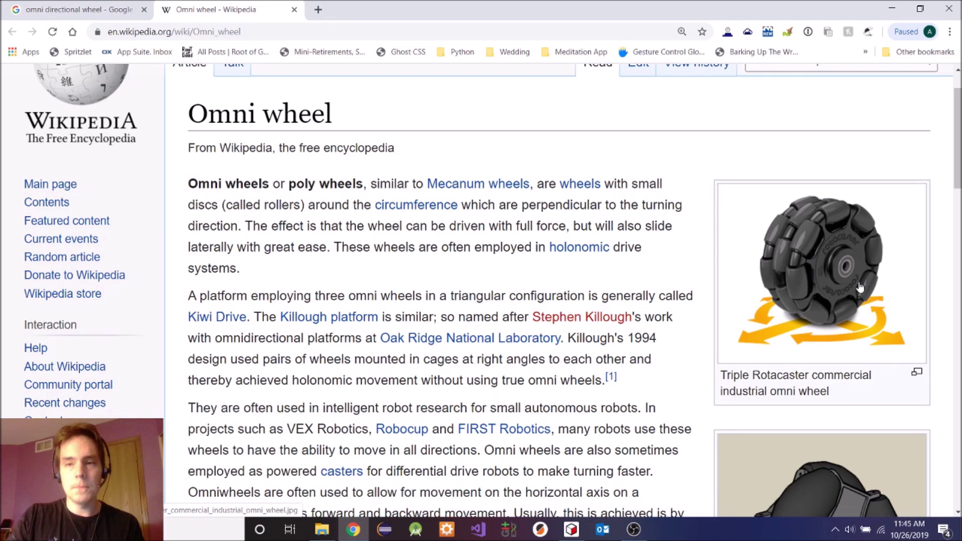
left_click(892, 8)
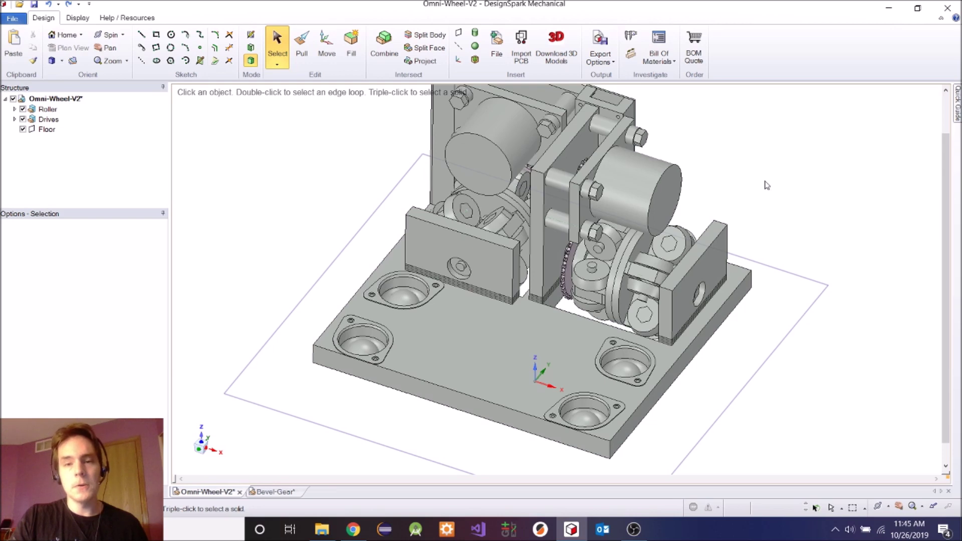
- Hide the whole Omni-Wheel-V2 model and show only the first Drive Assembly under Drives
scroll(752, 248, "up", 3)
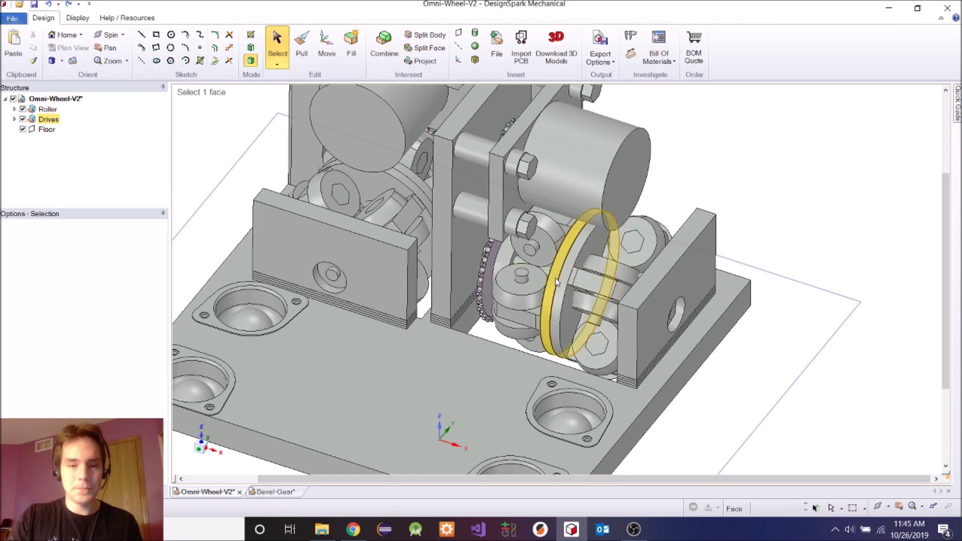
scroll(556, 278, "down", 2)
key("Escape")
left_click(13, 99)
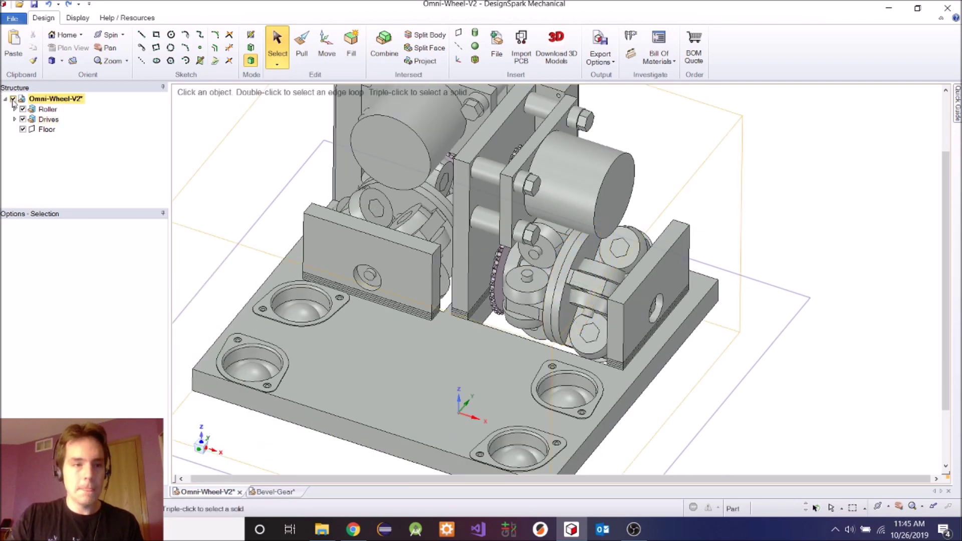
left_click(12, 100)
left_click(14, 119)
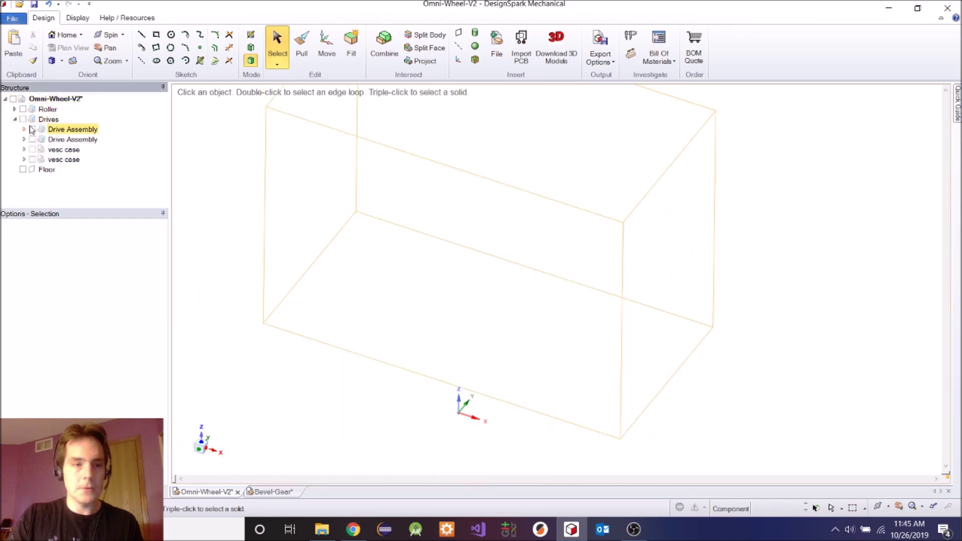
left_click(32, 129)
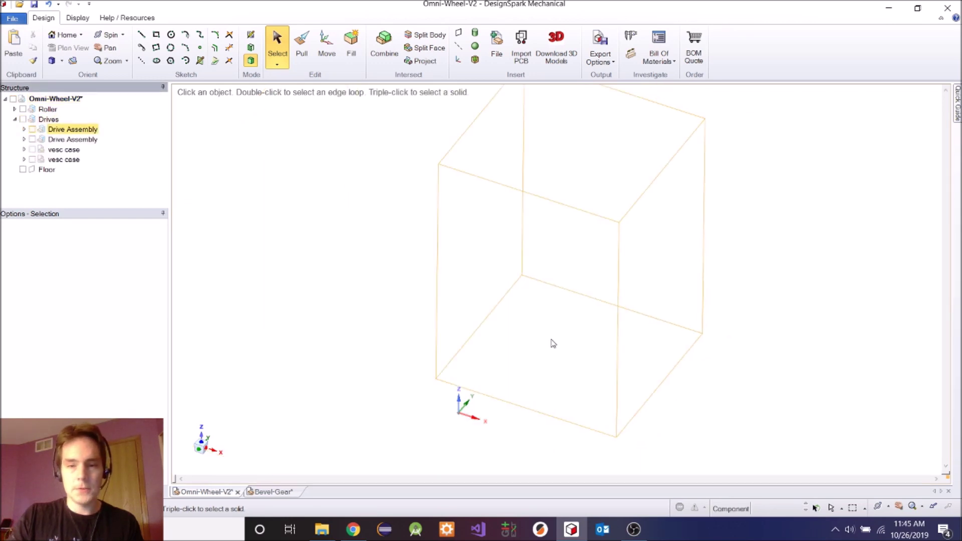
- Inspect the isolated Drive Assembly's sprockets, motor, rollers and end bracket from several angles
middle_click_drag(568, 283, 621, 236)
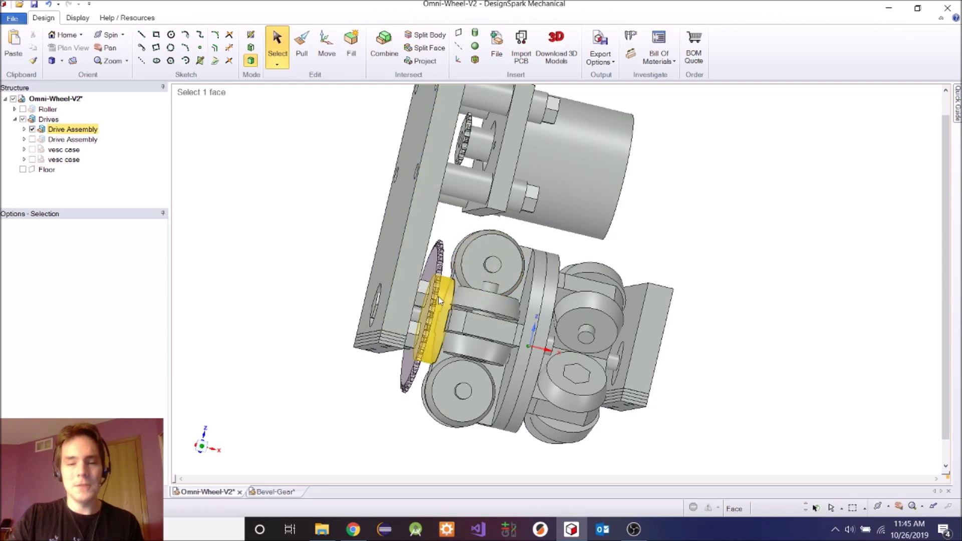
middle_click_drag(438, 296, 554, 180)
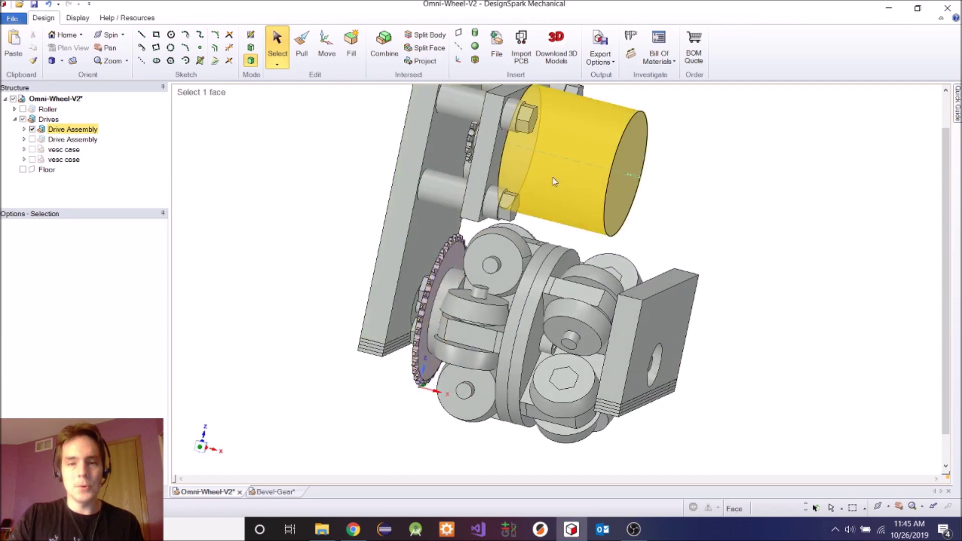
middle_click_drag(569, 335, 430, 233)
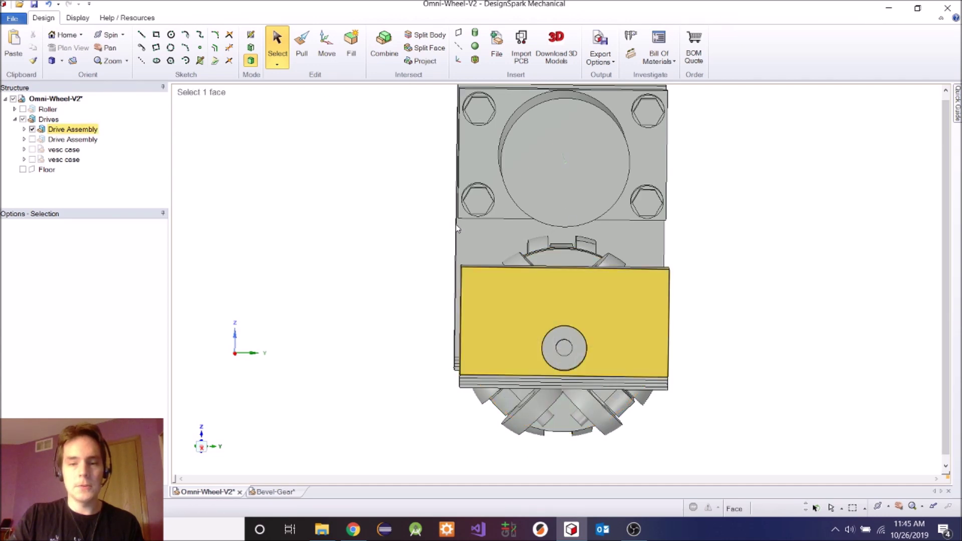
middle_click_drag(385, 294, 393, 199)
scroll(176, 178, "down", 1)
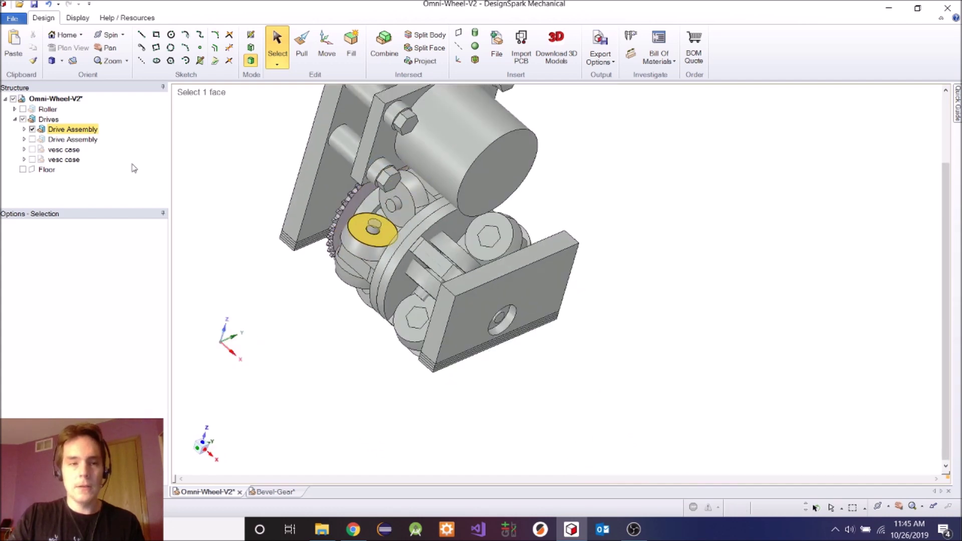
- Show every component under Drives and examine the two drive assemblies side by side
left_click(23, 120)
left_click(23, 119)
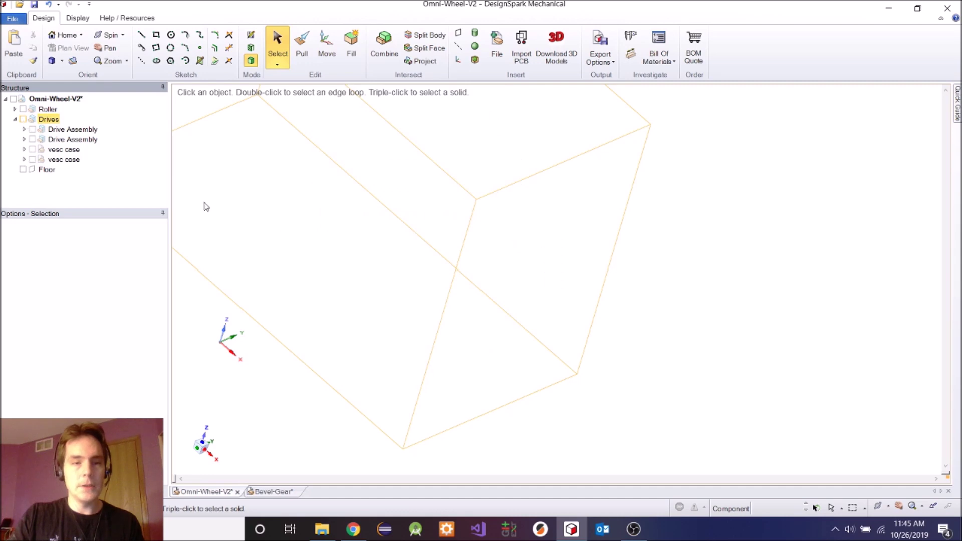
middle_click_drag(277, 179, 338, 269, "shift")
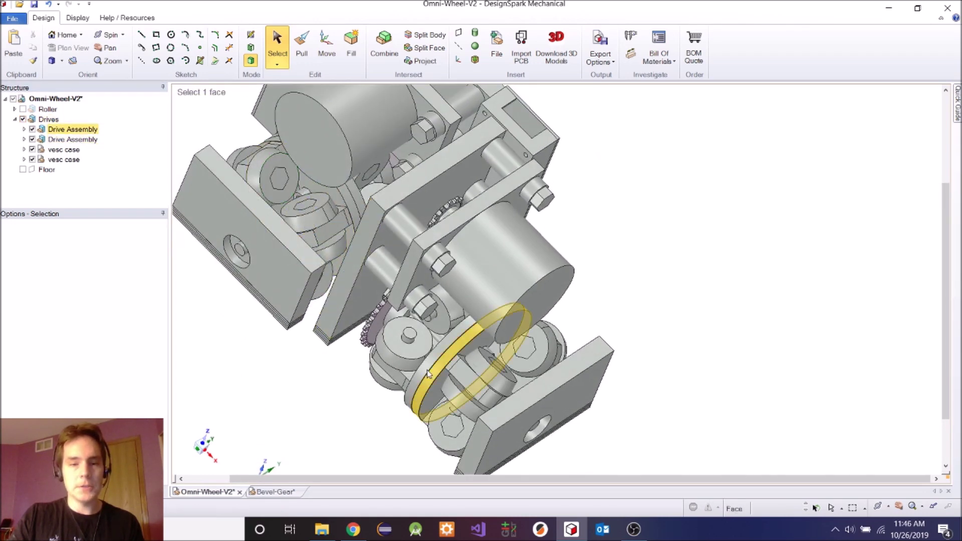
scroll(317, 240, "down", 3)
scroll(317, 240, "up", 4)
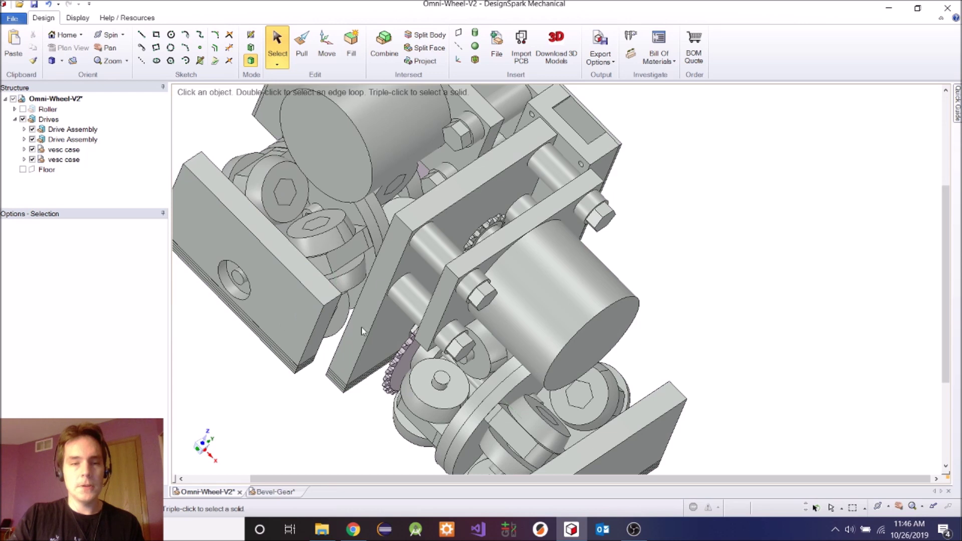
left_click(276, 232)
left_click(598, 315)
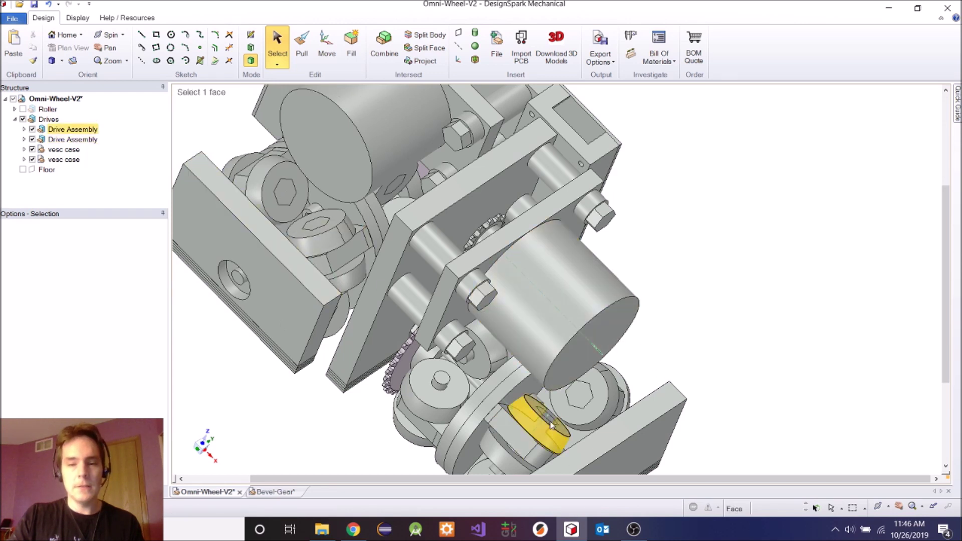
middle_click_drag(555, 400, 551, 328, "shift")
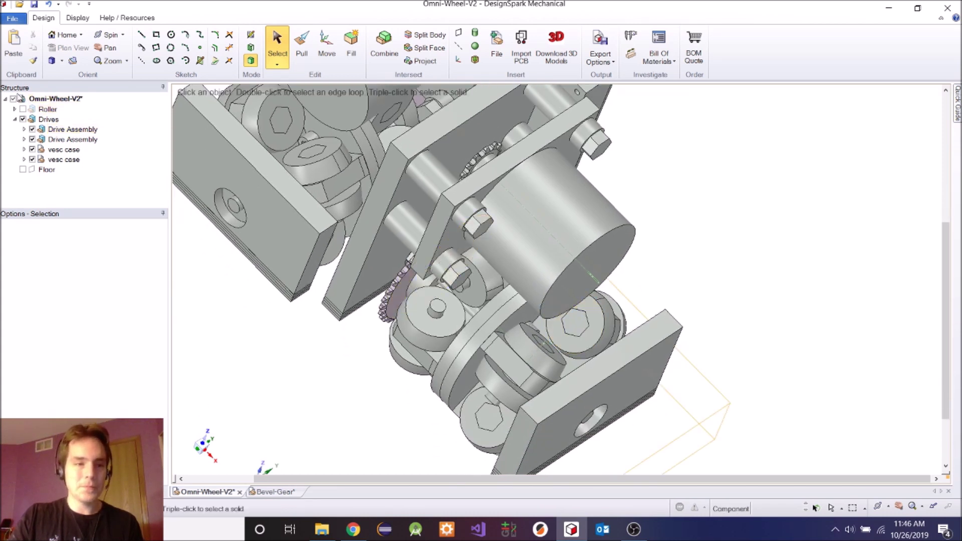
- Show the complete Omni-Wheel-V2 model, including Roller and Floor, and inspect the wheel placement from above
left_click(15, 99)
left_click(13, 100)
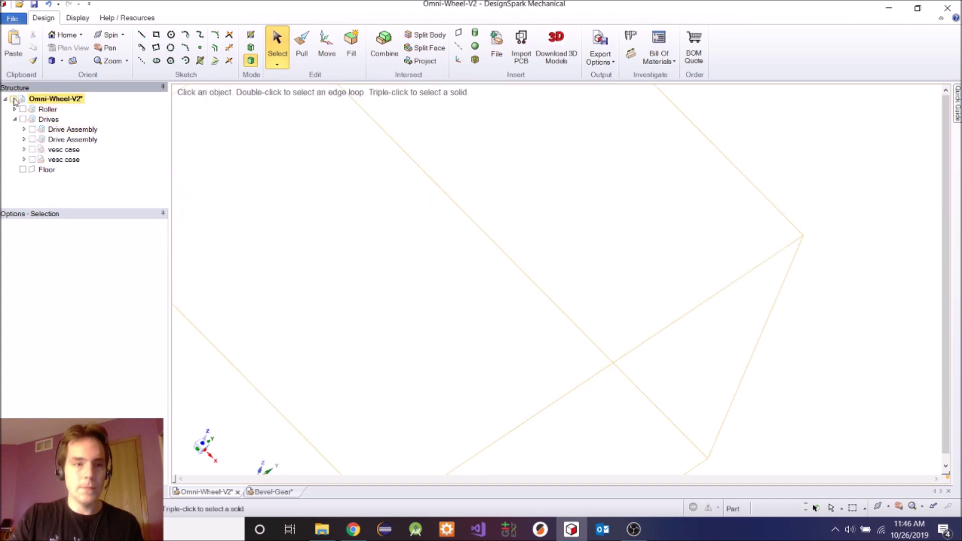
left_click(14, 99)
scroll(396, 228, "down", 5)
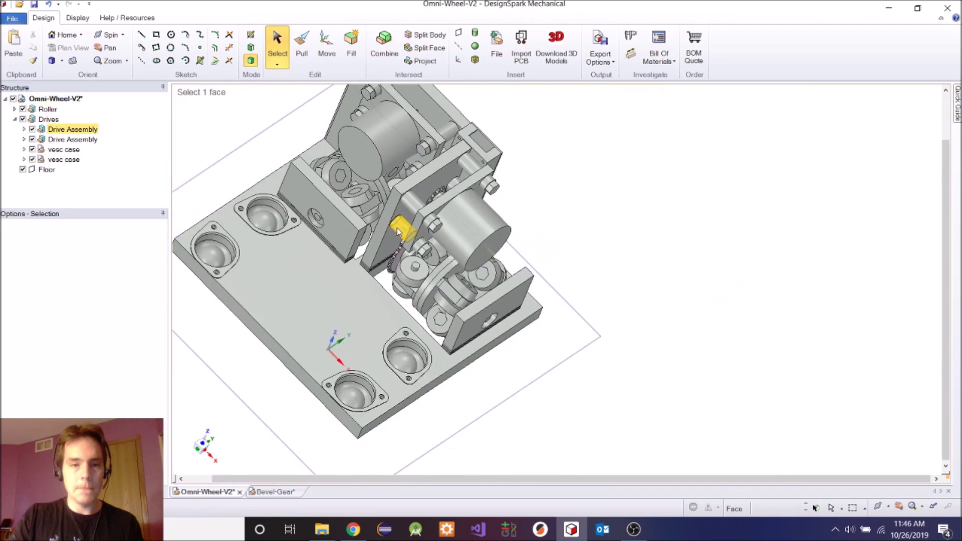
middle_click_drag(396, 228, 370, 209)
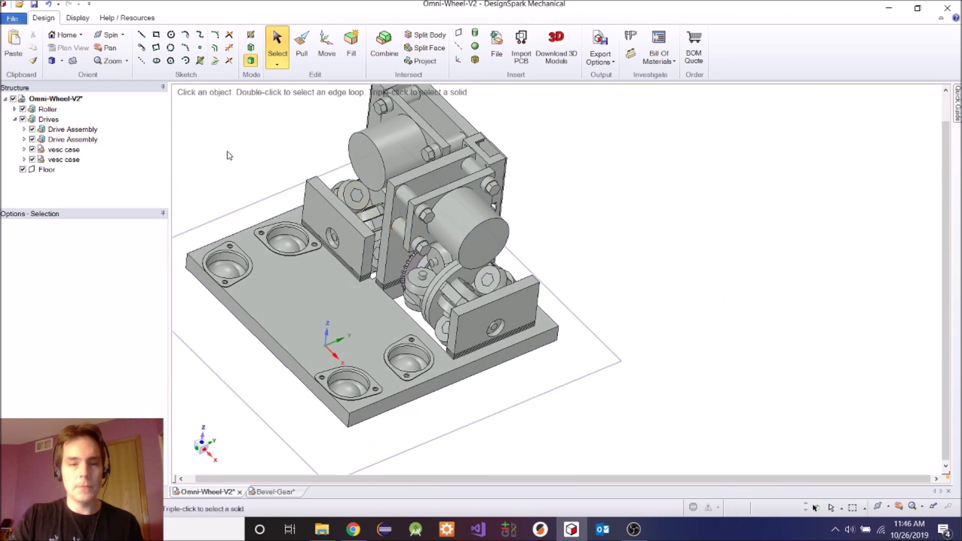
scroll(229, 155, "up", 2)
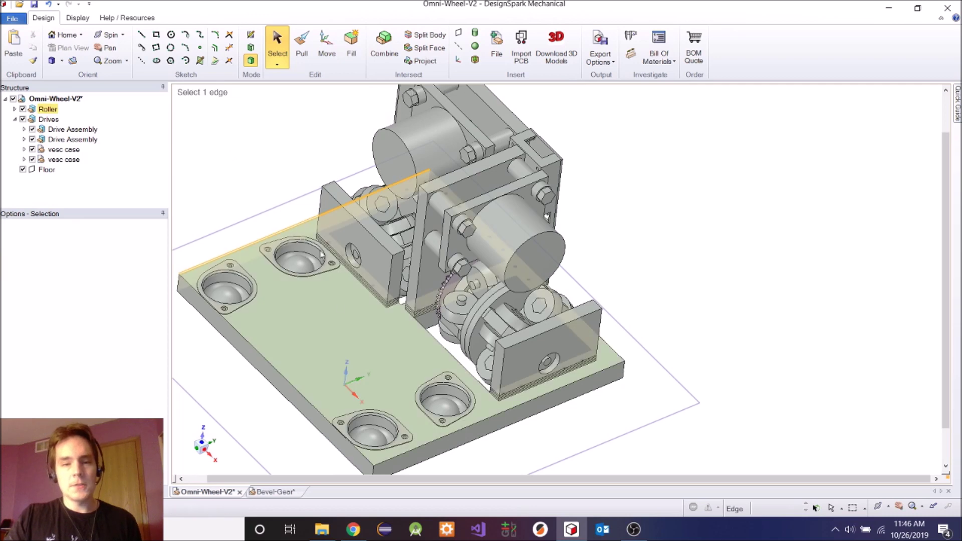
middle_click_drag(380, 196, 379, 206)
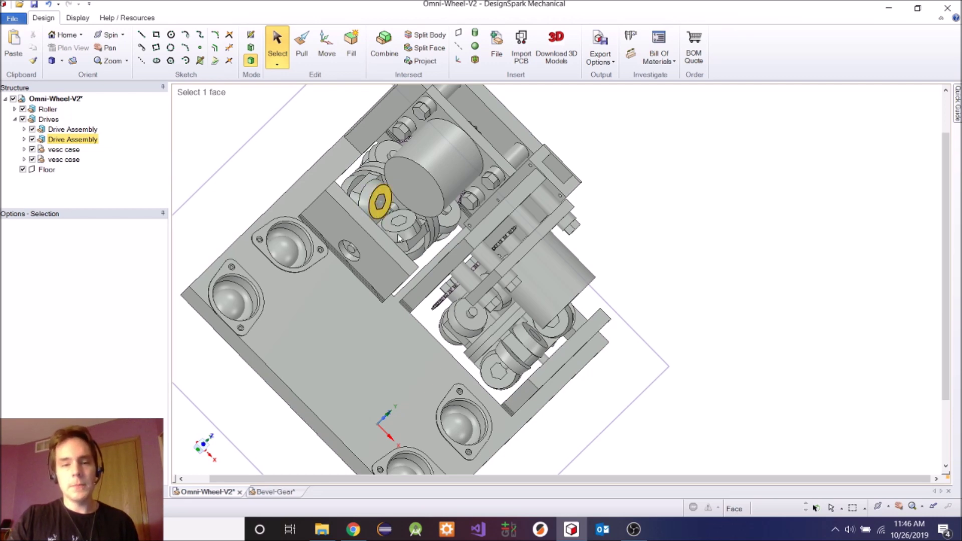
- Inspect the complete Omni-Wheel-V2 model from lower oblique angles, checking both drive assemblies' motors, sprockets and wheels above the base plate
middle_click_drag(377, 213, 395, 219)
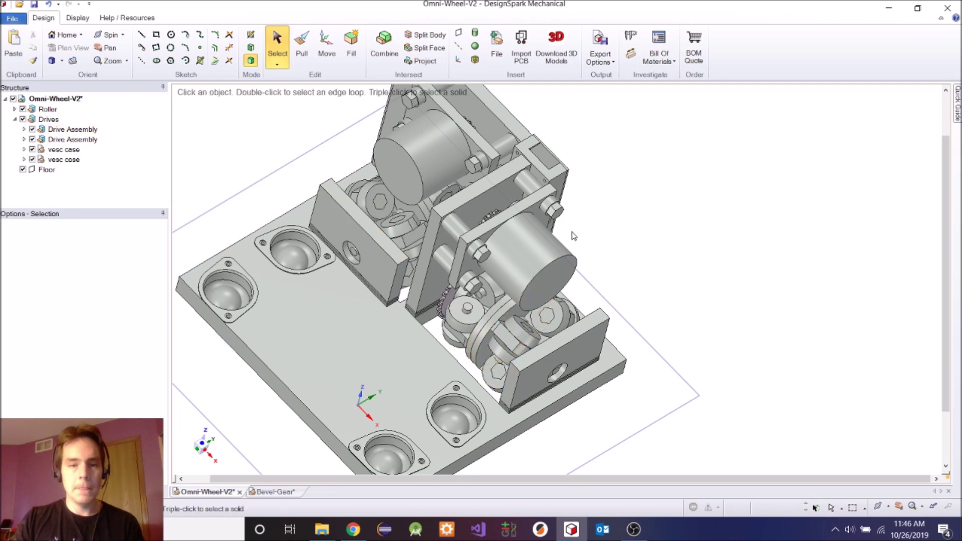
middle_click_drag(571, 236, 558, 211)
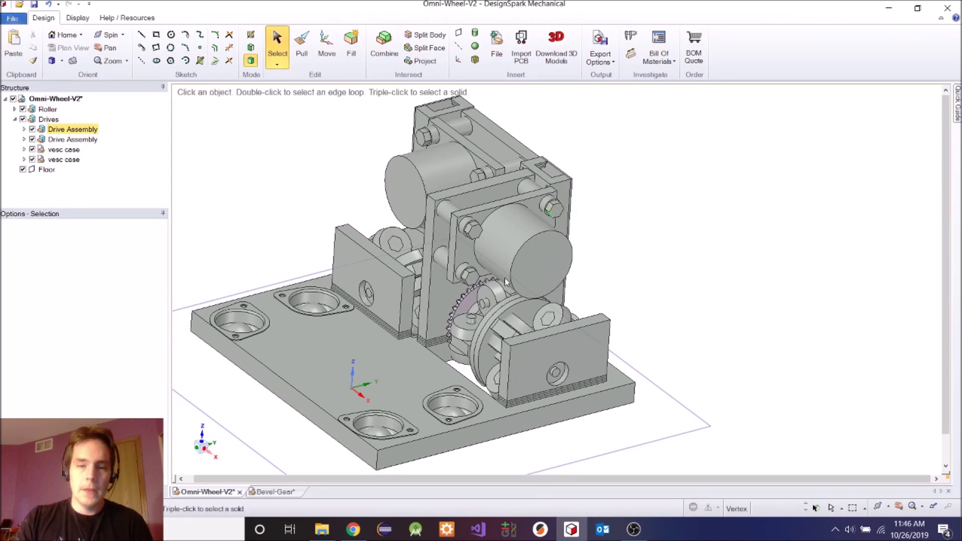
mouse_move(471, 321)
middle_mouse_down()
mouse_move(478, 347)
mouse_move(483, 324)
middle_mouse_up()
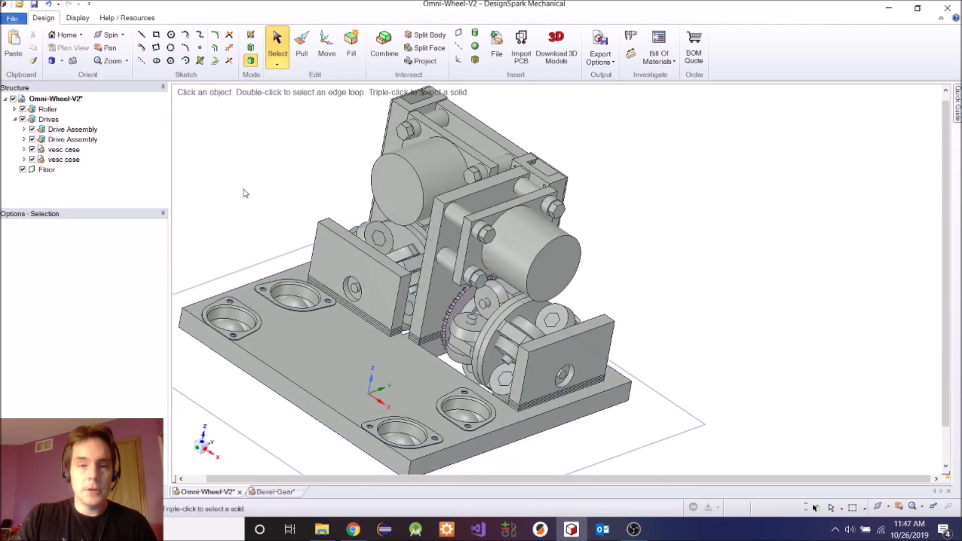
mouse_move(245, 192)
middle_mouse_down()
mouse_move(238, 179)
mouse_move(234, 191)
middle_mouse_up()
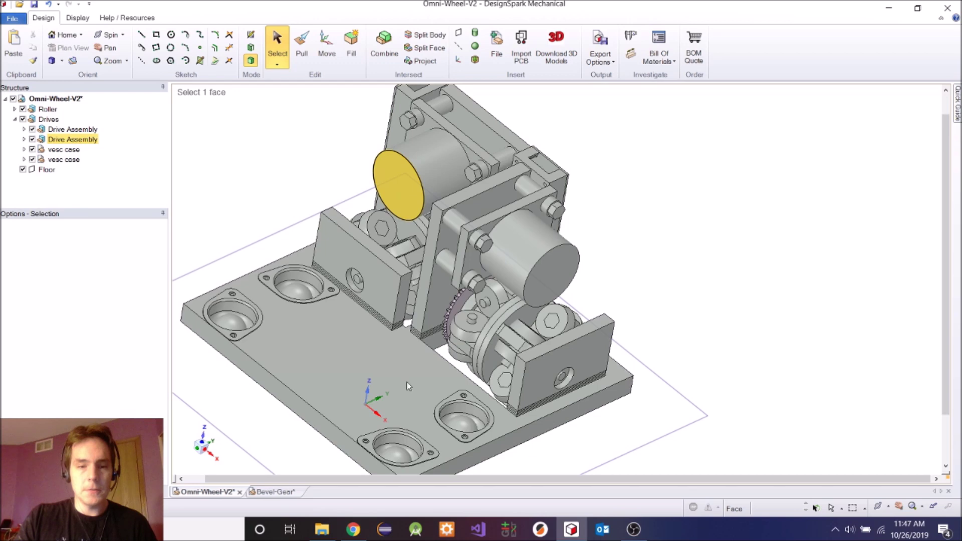
- Switch to the Bevel-Gear design and inspect its front panel, frame and leg attachment from several angles
left_click(273, 492)
key("m")
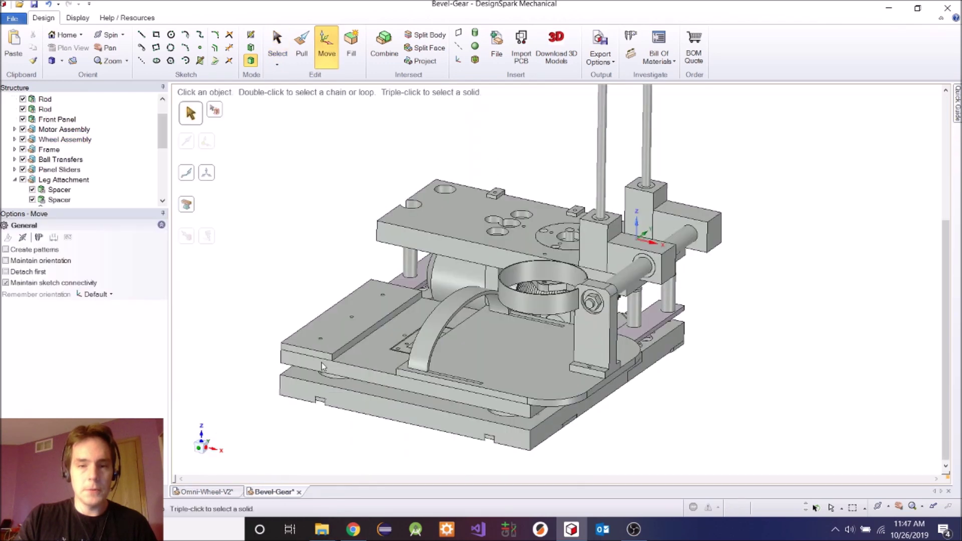
middle_click_drag(509, 254, 421, 198)
middle_click_drag(636, 244, 651, 280)
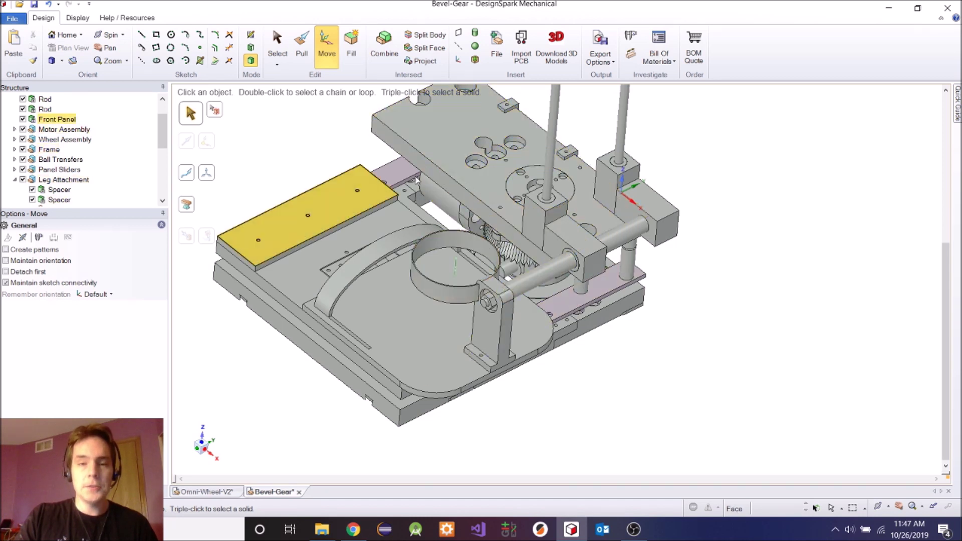
scroll(406, 165, "down", 2)
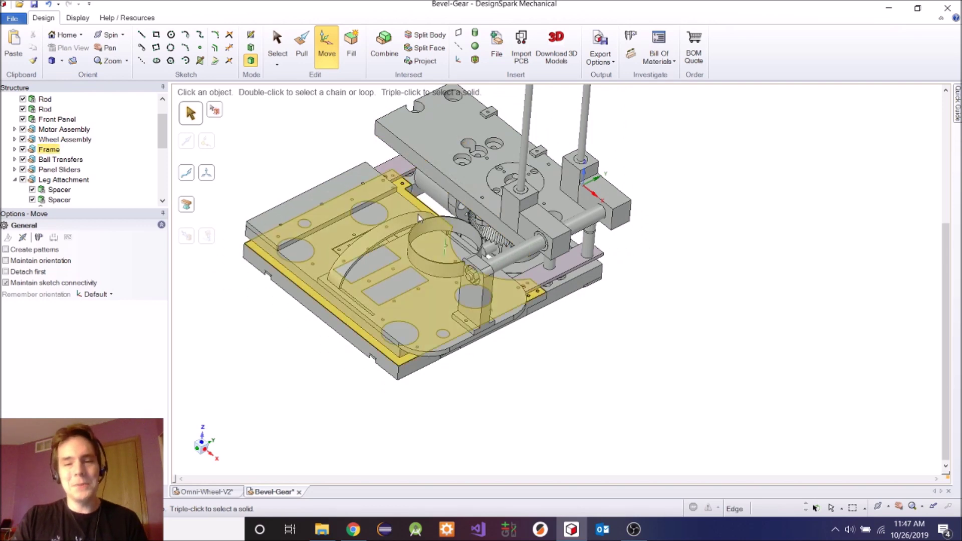
scroll(418, 214, "up", 2)
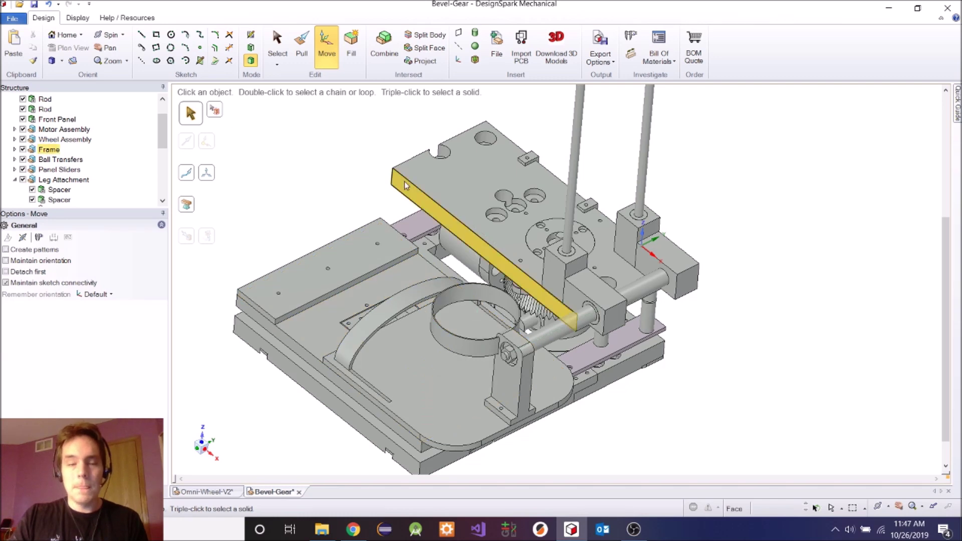
mouse_move(405, 185)
middle_mouse_down()
mouse_move(404, 177)
mouse_move(407, 186)
middle_mouse_up()
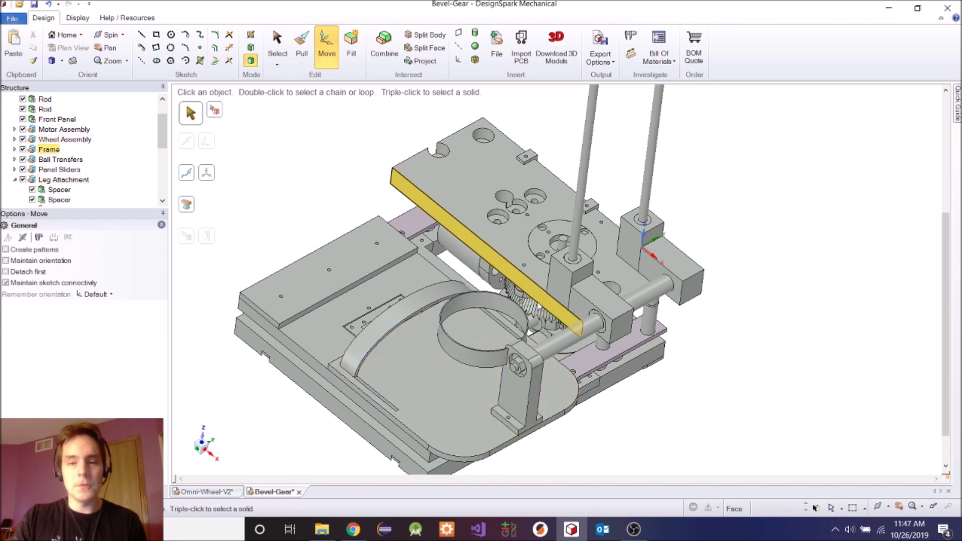
- View the Bevel-Gear design square to the frame's top plate in 3D mode, and examine its leg attachment and bevel gears obliquely
middle_click_drag(483, 326, 558, 215)
left_click(558, 216)
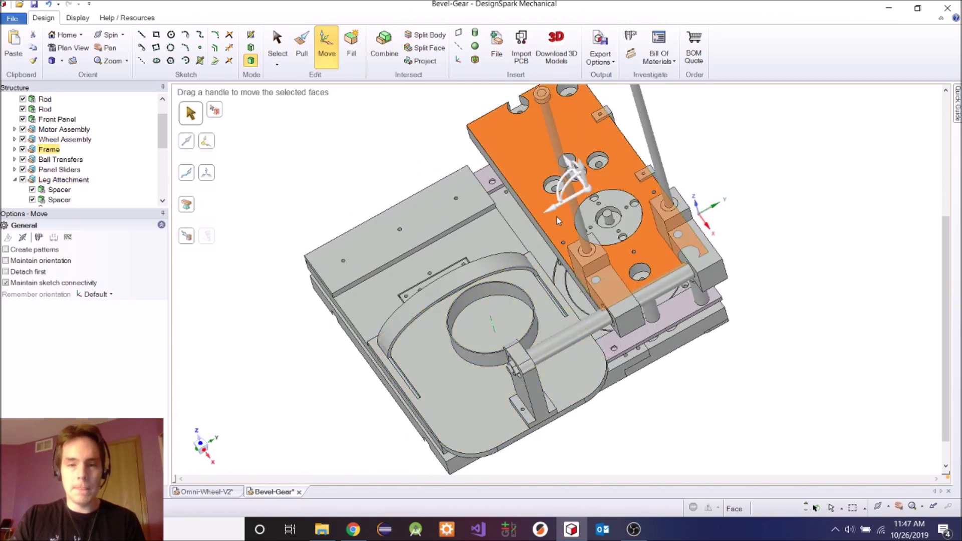
key("k")
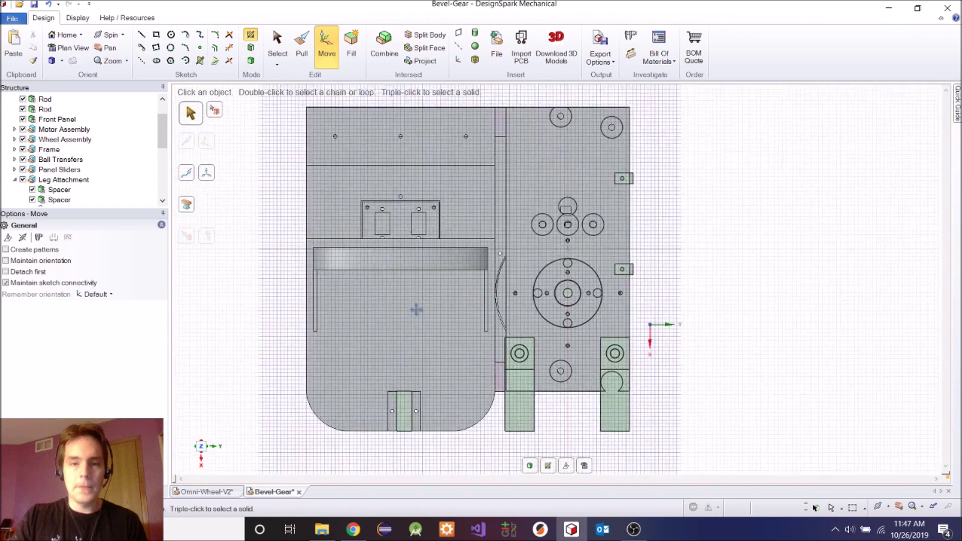
left_click(251, 60)
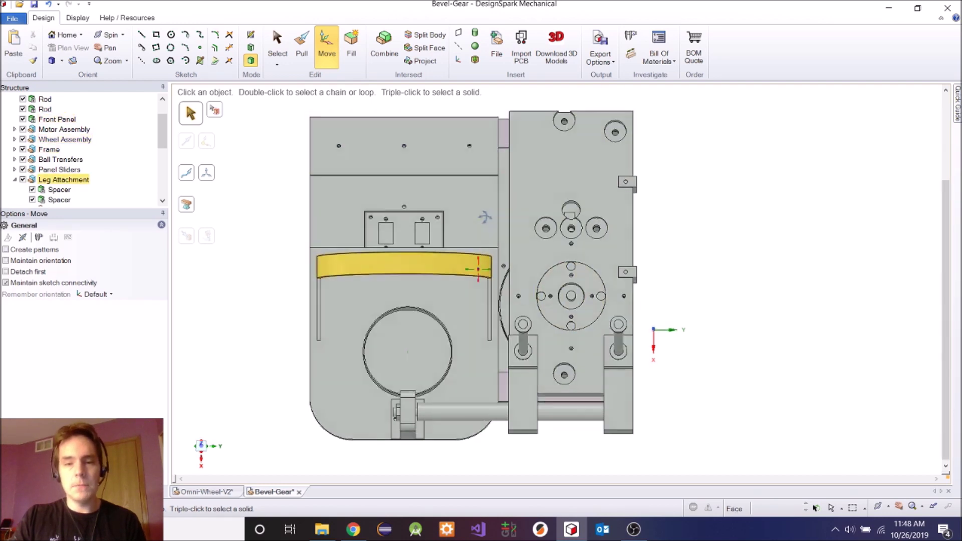
middle_click_drag(463, 264, 594, 278)
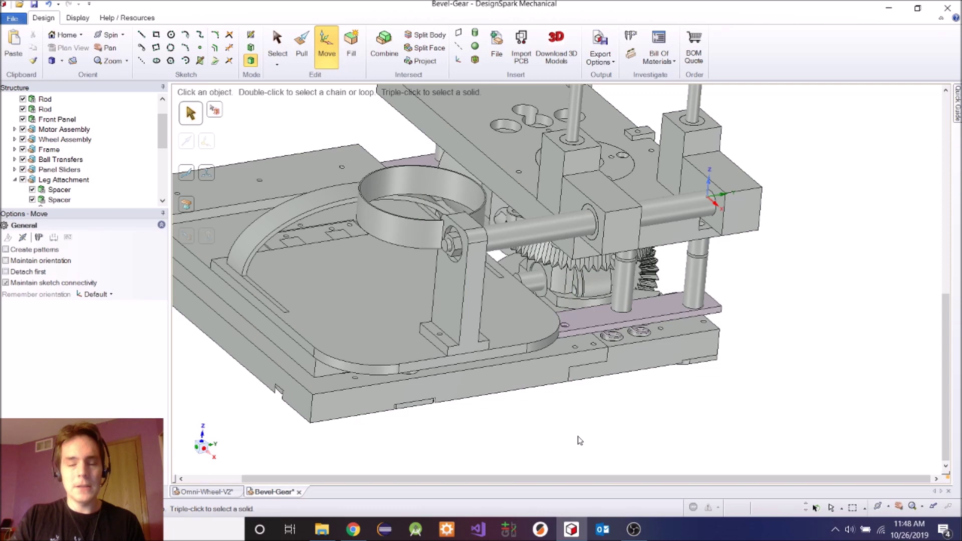
middle_click_drag(580, 440, 597, 443, "shift")
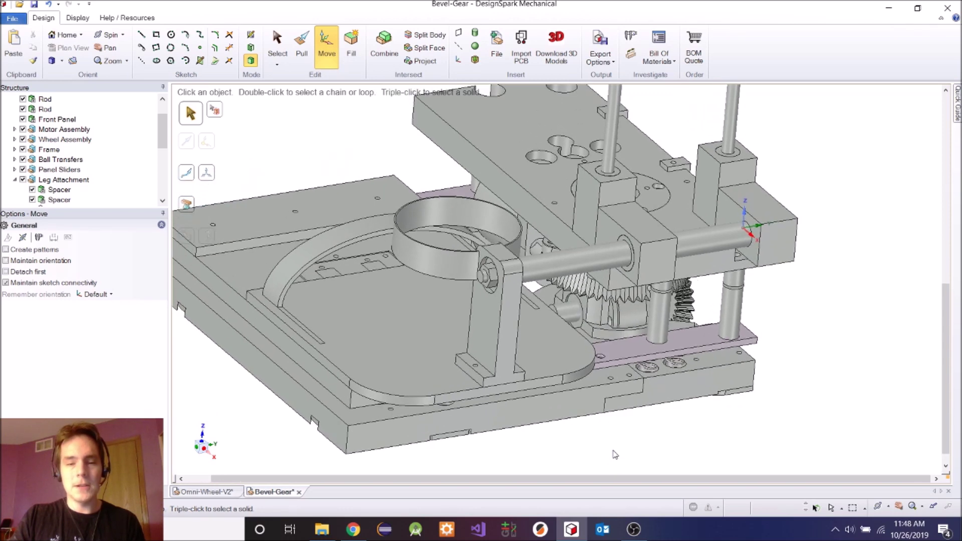
- Return to the Omni-Wheel-V2 design and examine the two perpendicular drives in plan view of the base plate and in an oblique view
left_click(213, 493)
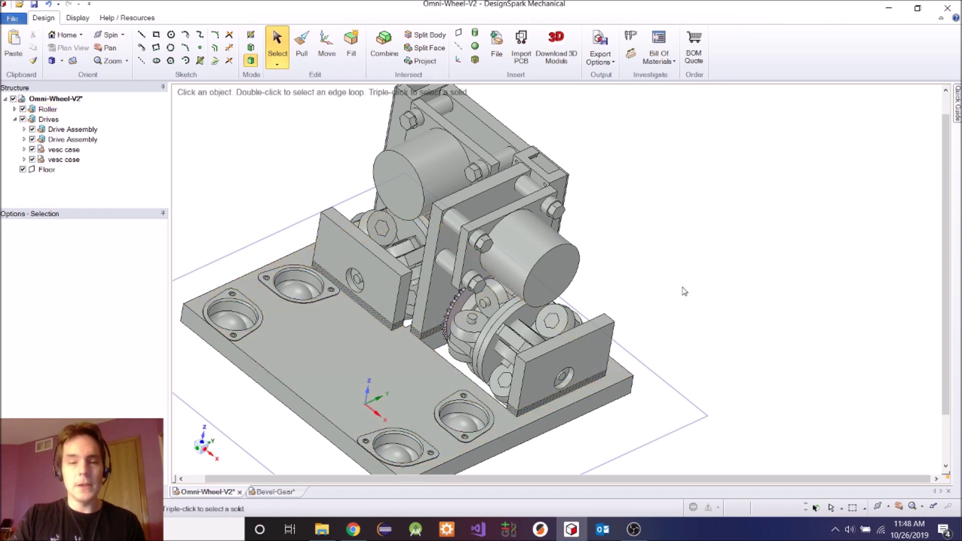
left_click(369, 358)
key("v")
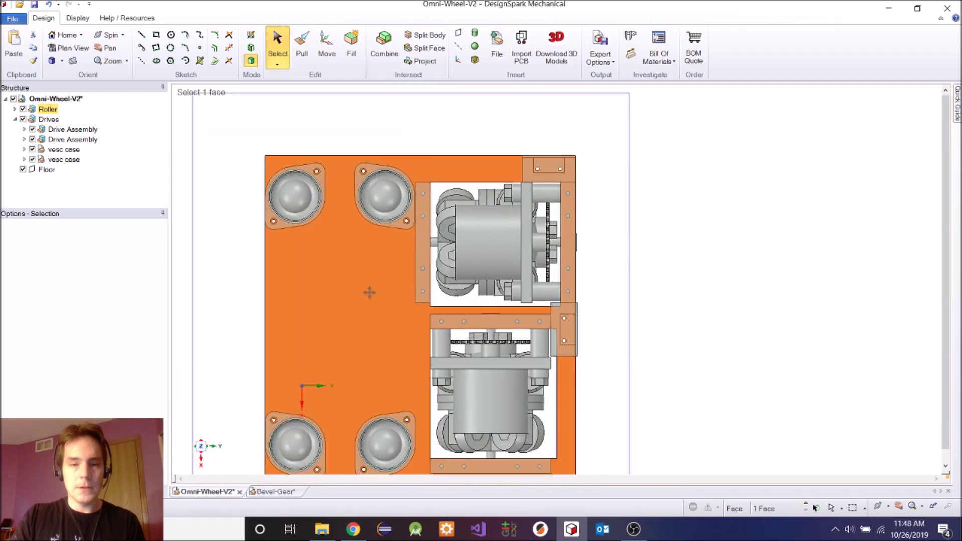
left_click(256, 260)
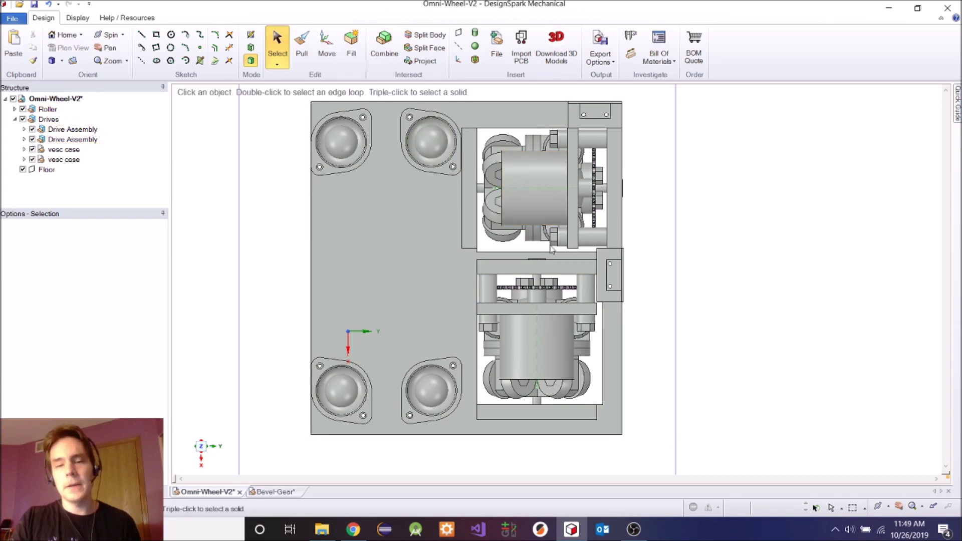
left_click(526, 345)
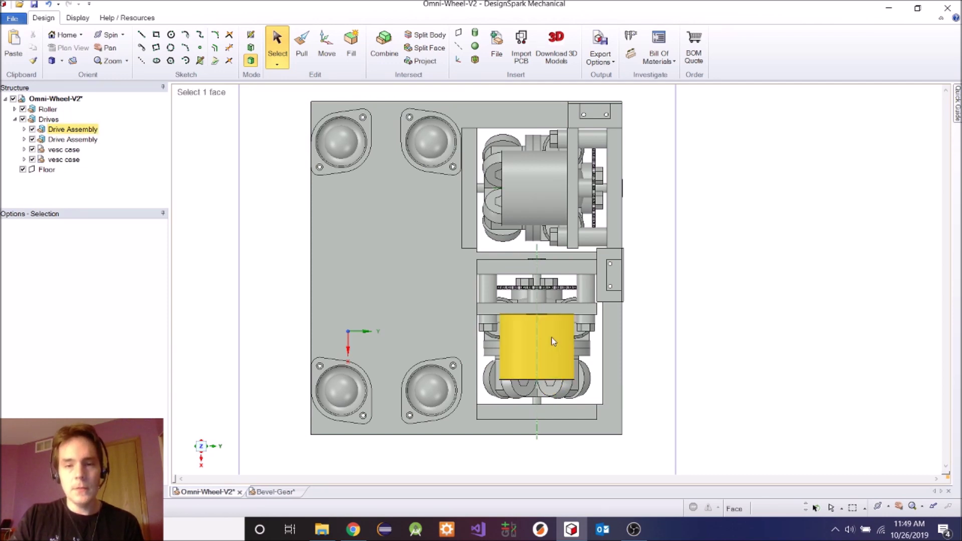
middle_click_drag(552, 351, 553, 287)
mouse_move(532, 283)
middle_mouse_down()
mouse_move(550, 244)
mouse_move(426, 217)
mouse_move(404, 172)
mouse_move(423, 194)
mouse_move(500, 179)
mouse_move(471, 235)
middle_mouse_up()
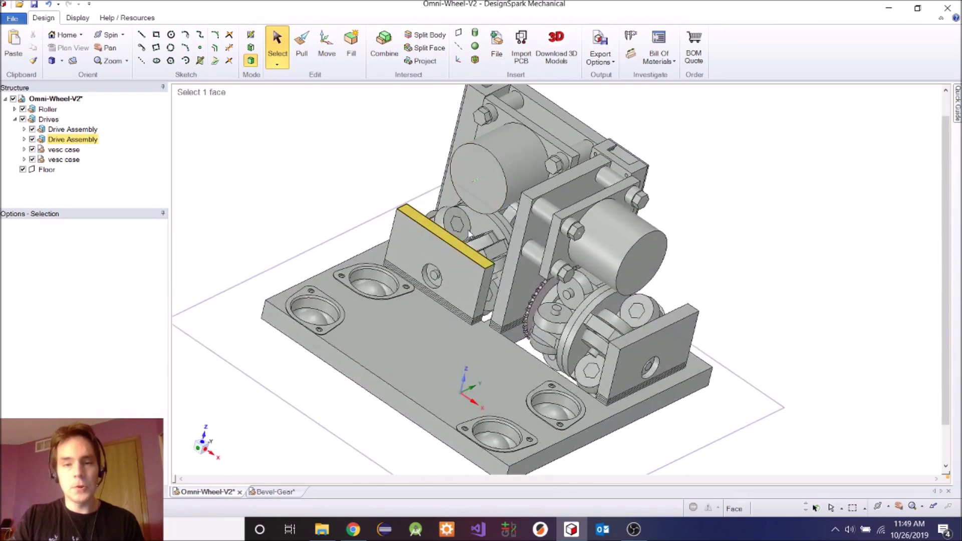
- Compare the Bevel-Gear and Omni-Wheel-V2 designs by alternating between them, finishing on Omni-Wheel-V2
left_click(273, 491)
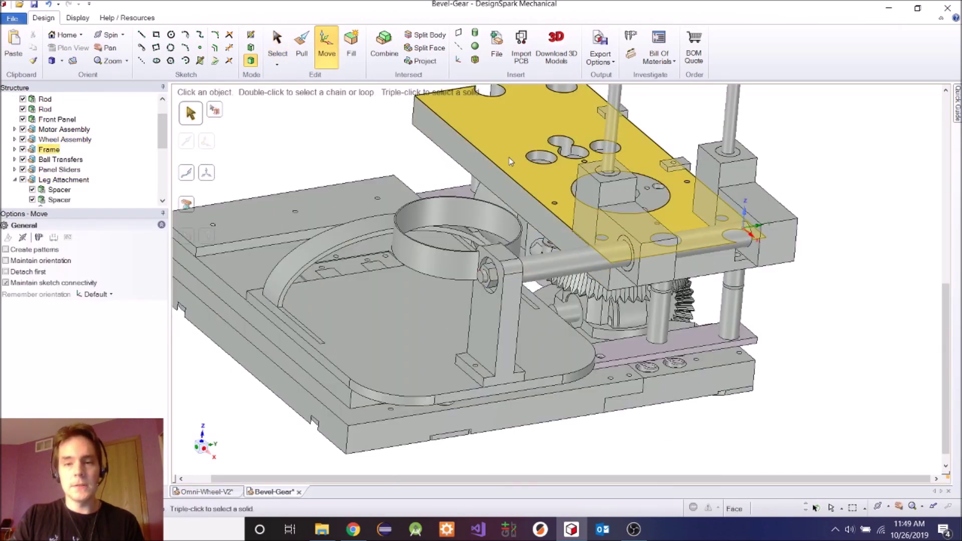
left_click(198, 490)
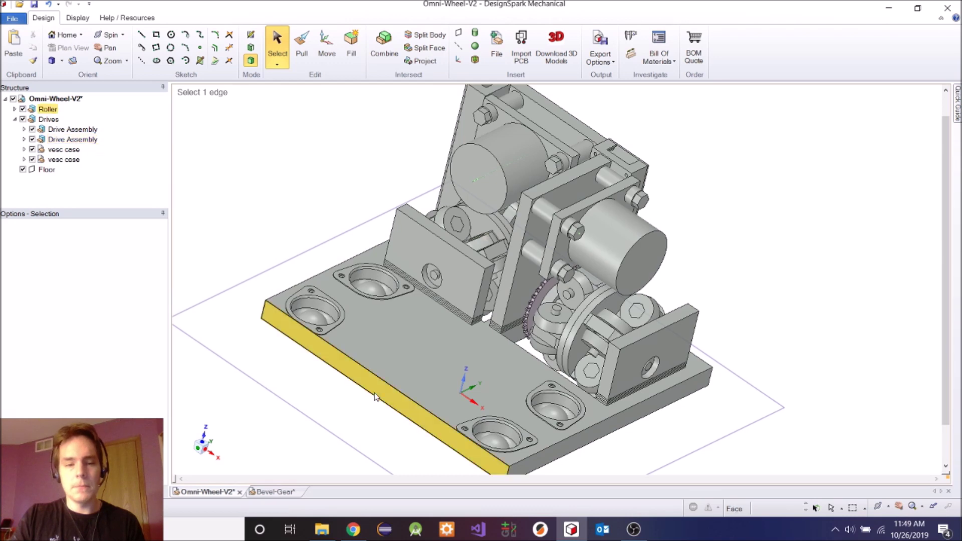
mouse_move(270, 494)
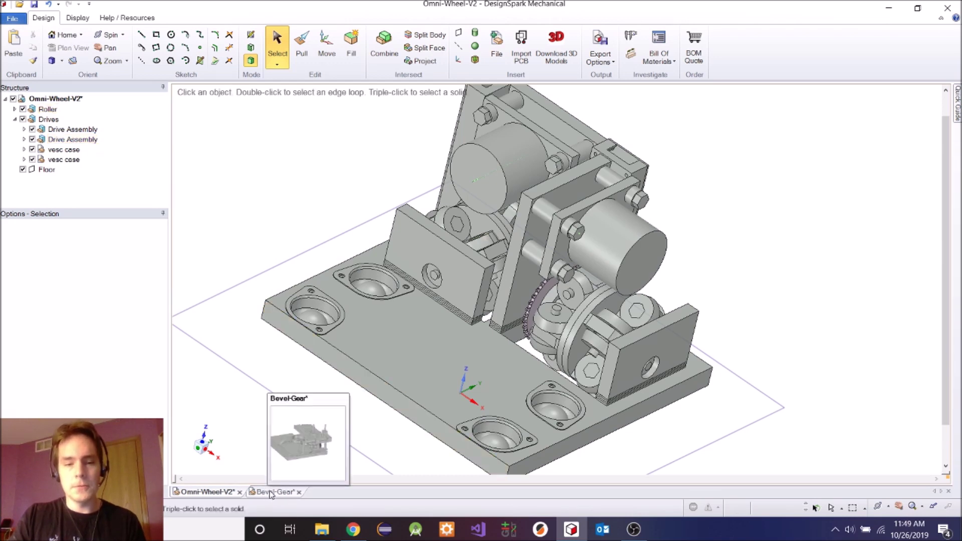
left_click(271, 492)
key("m")
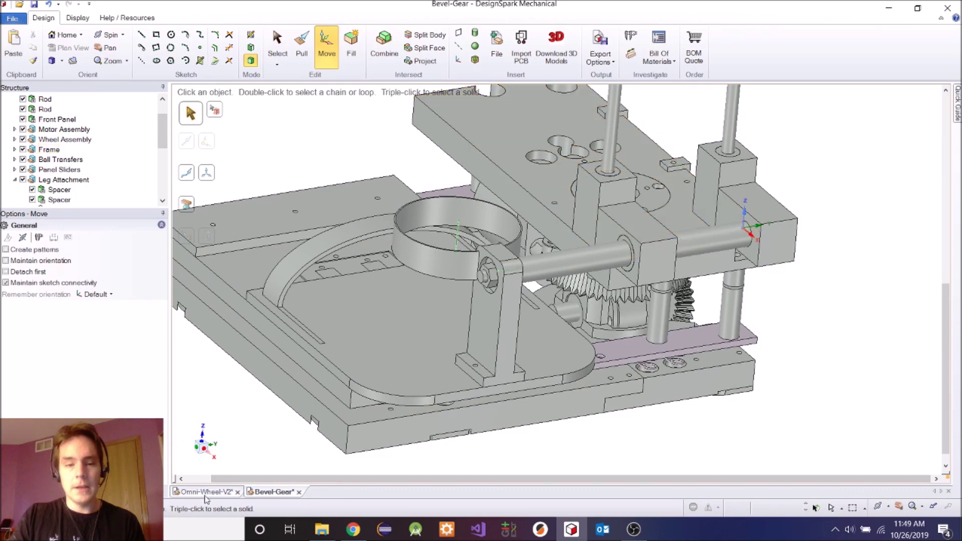
mouse_move(205, 496)
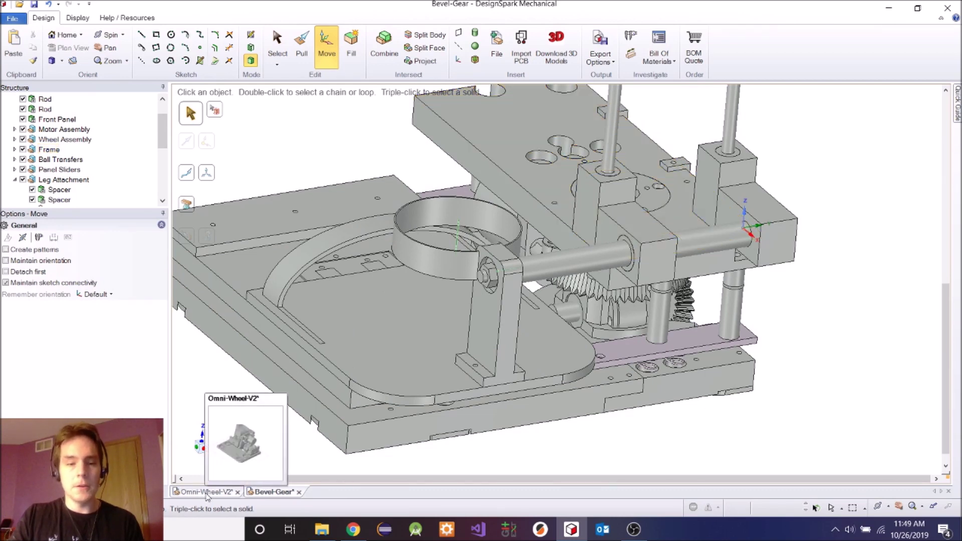
left_click(205, 492)
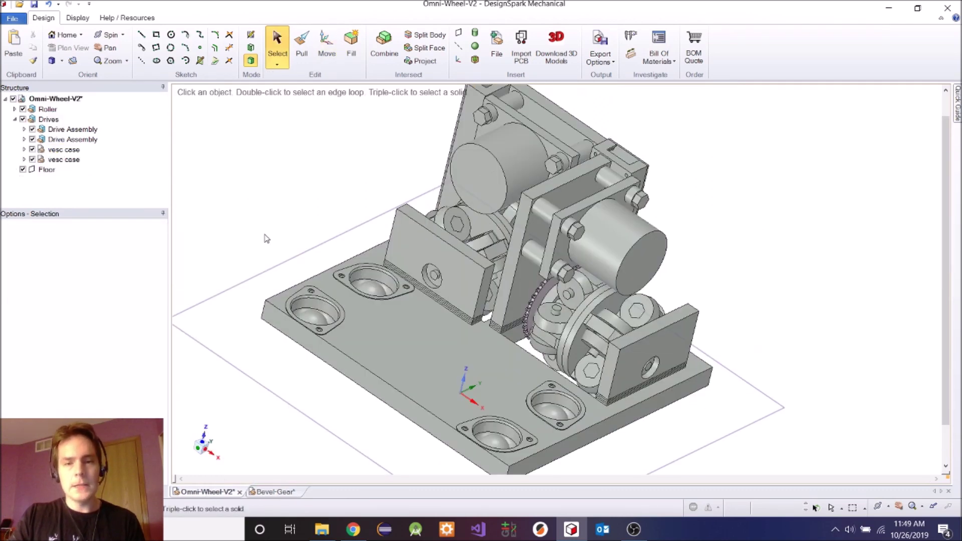
- Examine the second Drive Assembly's end bracket, the adjacent ball caster and the Roller base plate's upper face
left_click(443, 280)
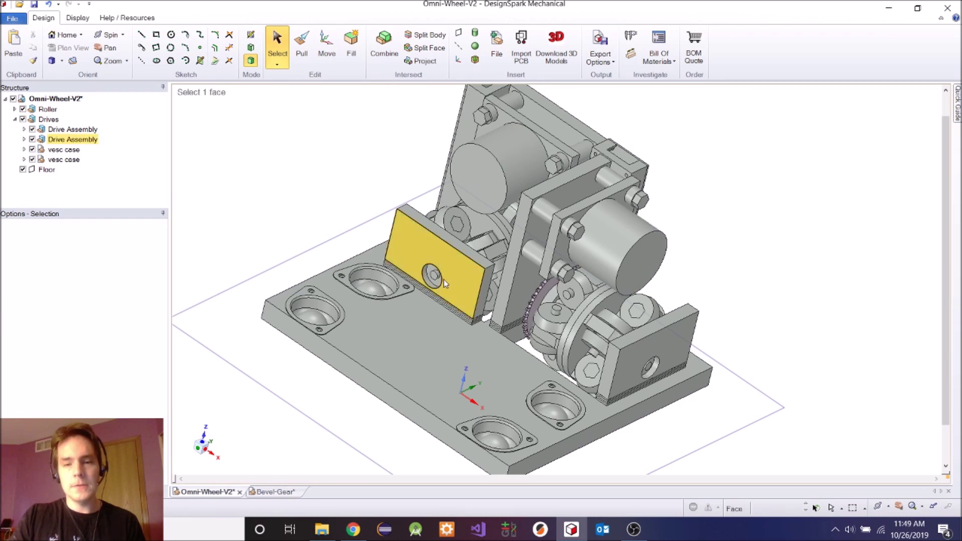
left_click(441, 282)
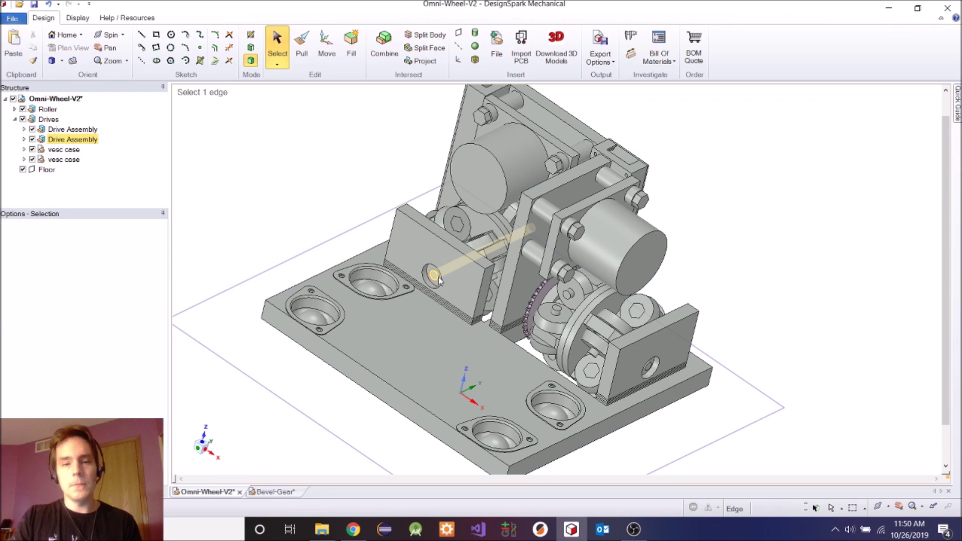
left_click(374, 286)
left_click(281, 225)
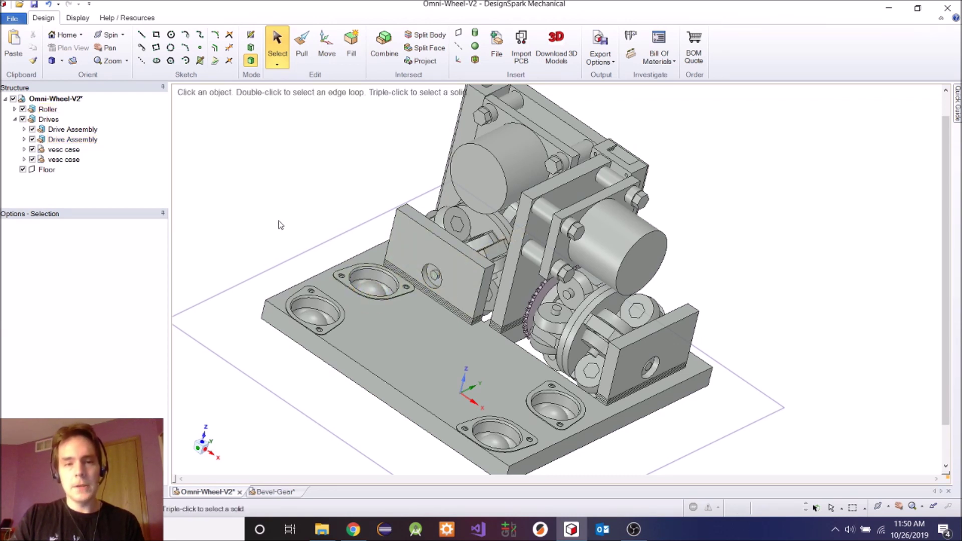
left_click(434, 365)
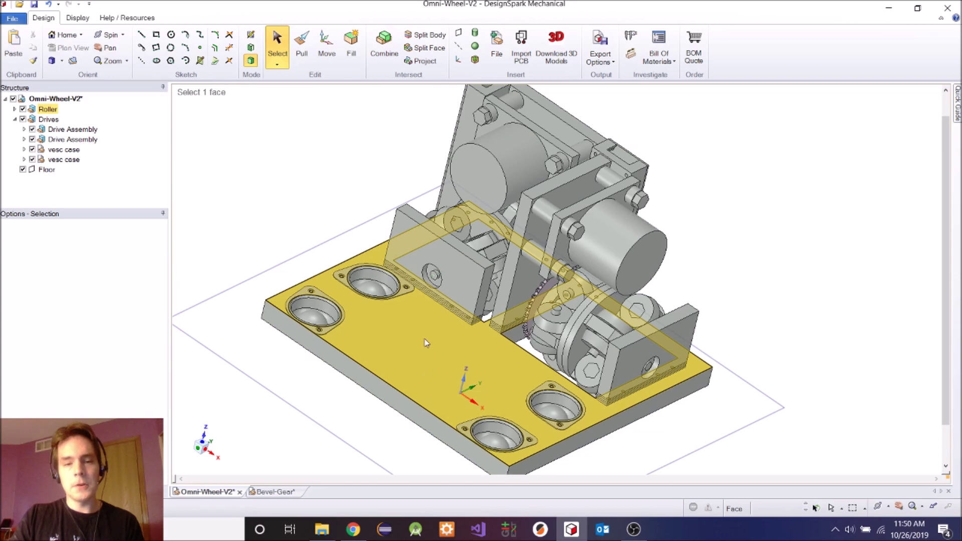
key("Escape")
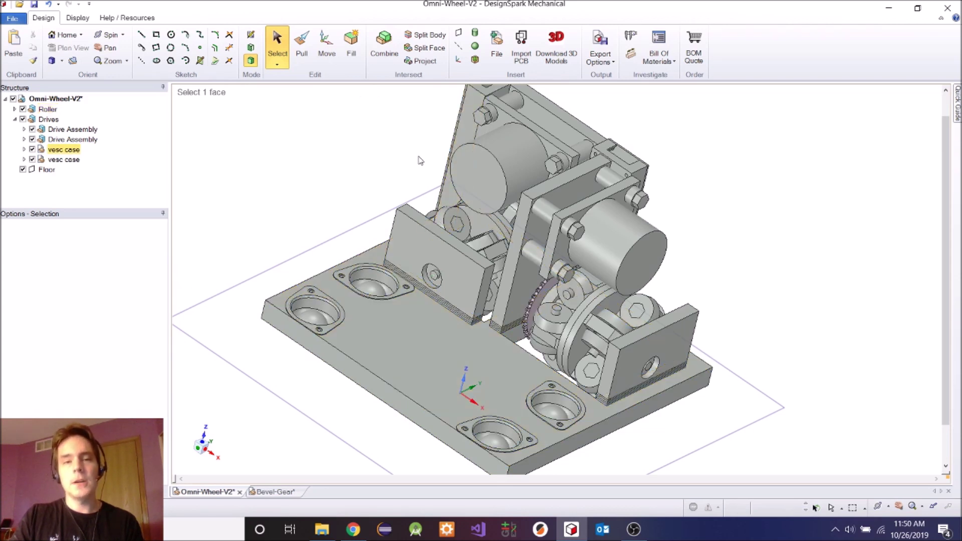
- Examine how the Roller base plate relates to the first drive's motor mounting plate and the second drive's motor and wheel
left_click(428, 357)
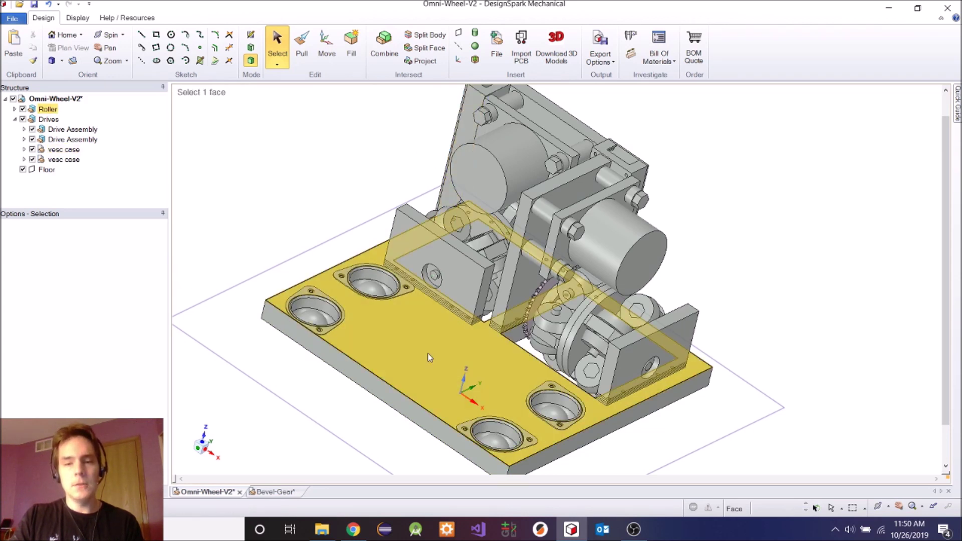
left_click(551, 251)
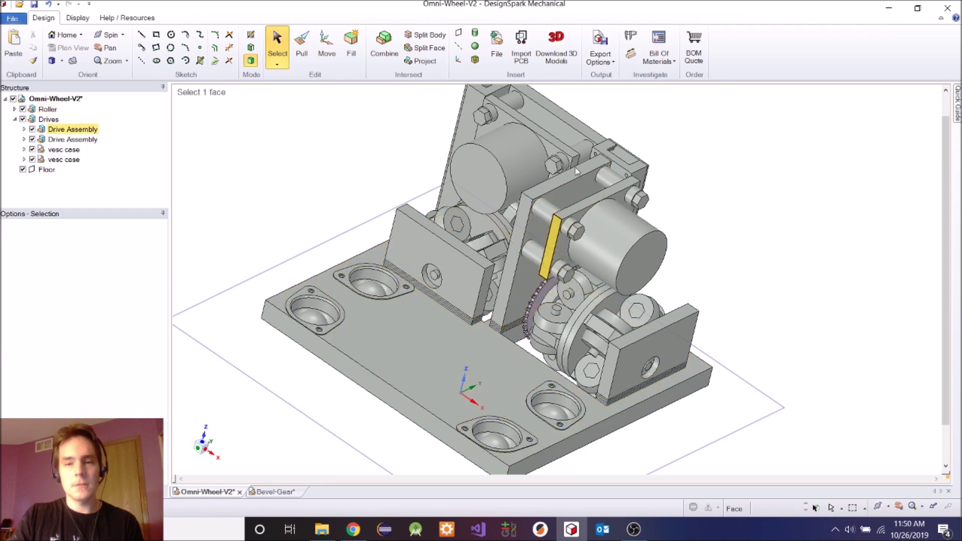
left_click(297, 198)
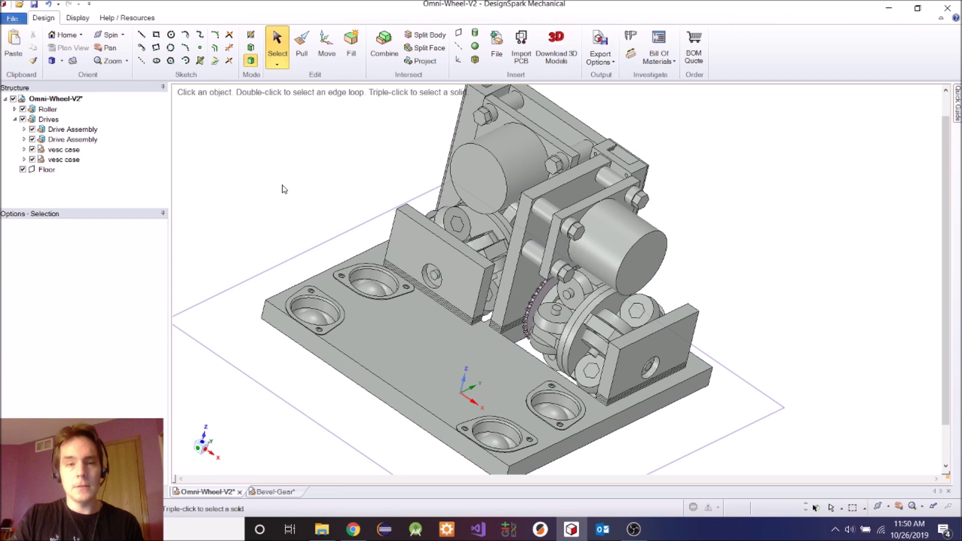
left_click(503, 187)
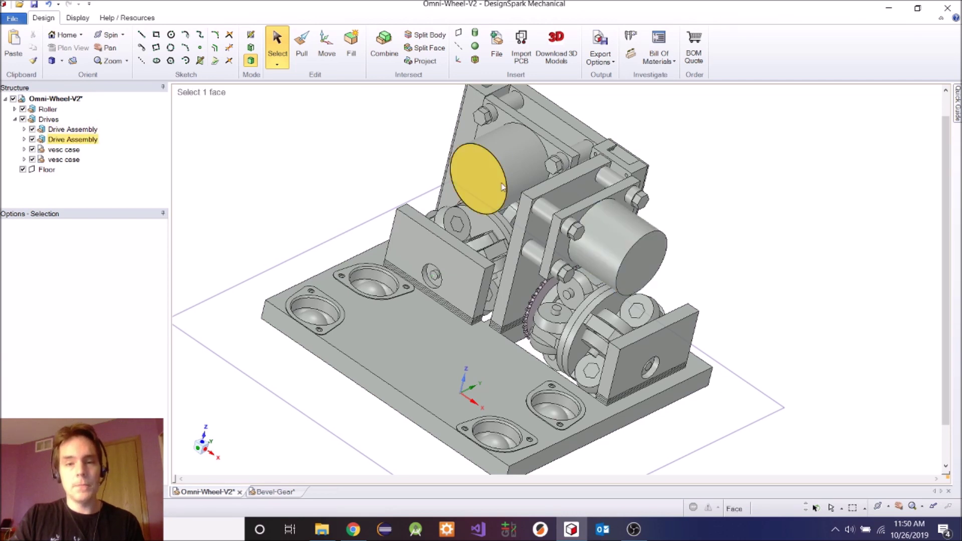
left_click(463, 226)
left_click(280, 118)
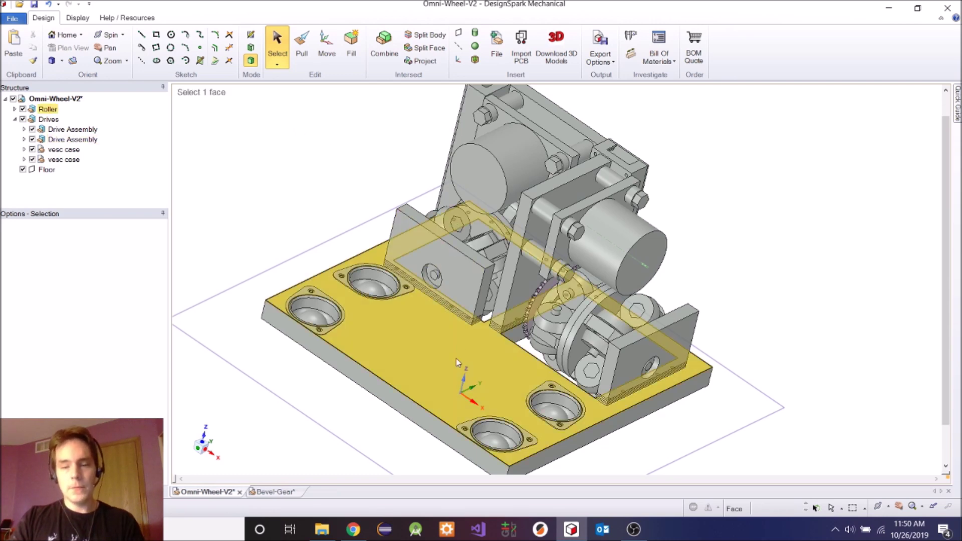
- Switch to the Bevel-Gear design and view the whole assembly at an angle from above
left_click(271, 493)
middle_click_drag(386, 255, 445, 309)
scroll(445, 309, "down", 2)
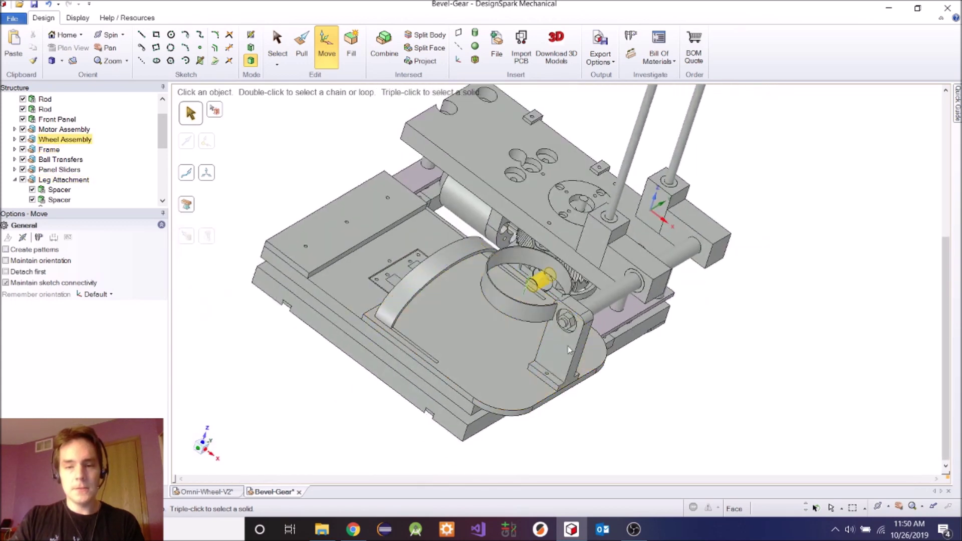
- Raise the Leg Attachment about 3.19 in along the vertical rods, clear of the base, and view it obliquely
left_click(64, 180)
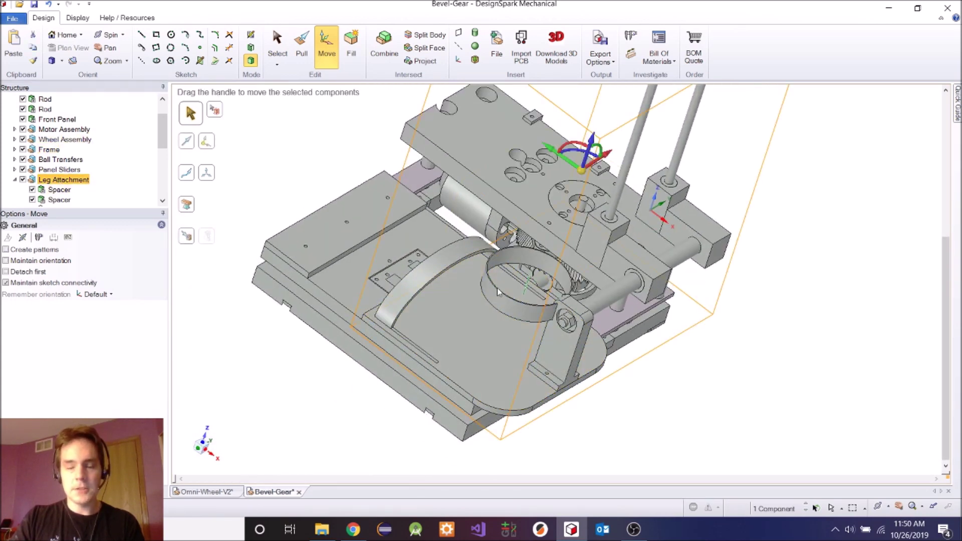
middle_click_drag(497, 288, 489, 329)
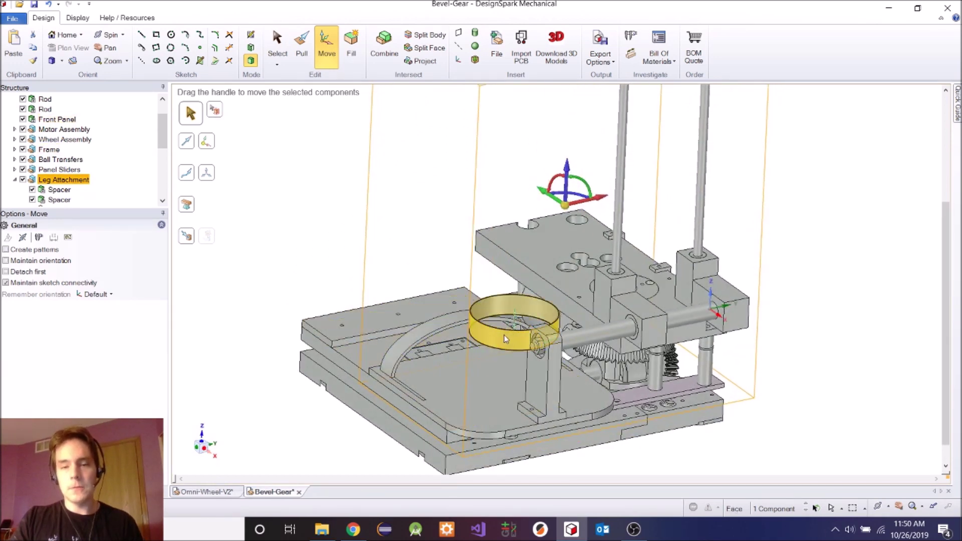
left_click(435, 324)
left_click(438, 328)
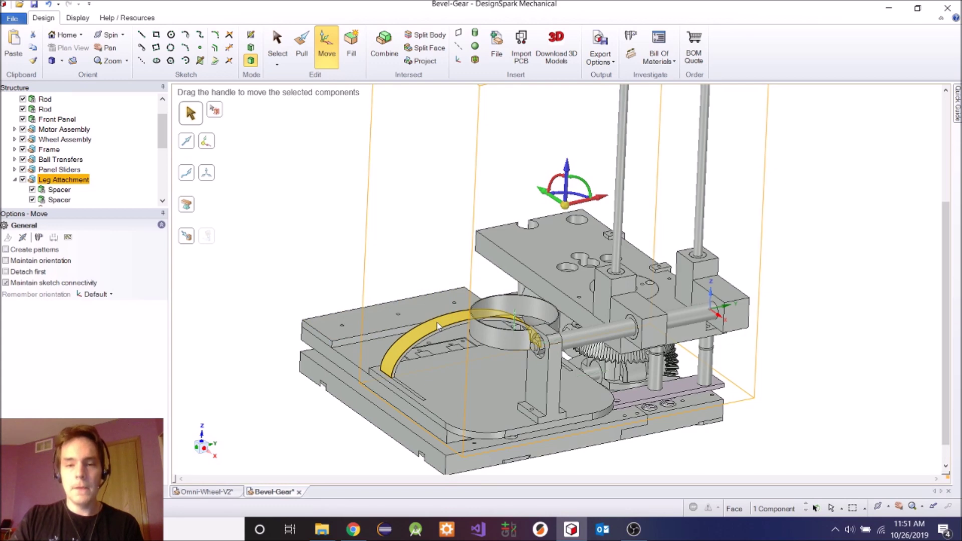
middle_click_drag(437, 323, 591, 220)
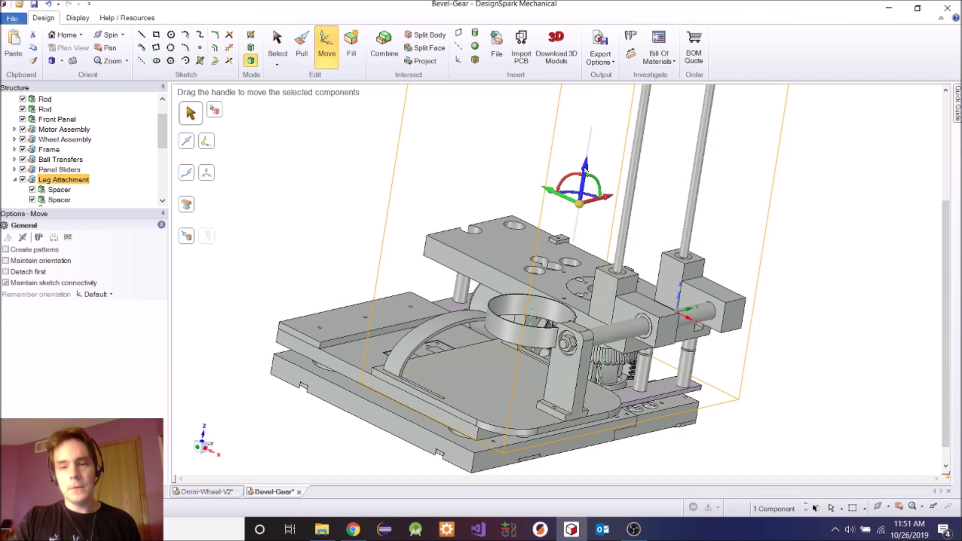
left_click_drag(587, 140, 593, 85)
middle_click_drag(720, 362, 680, 324)
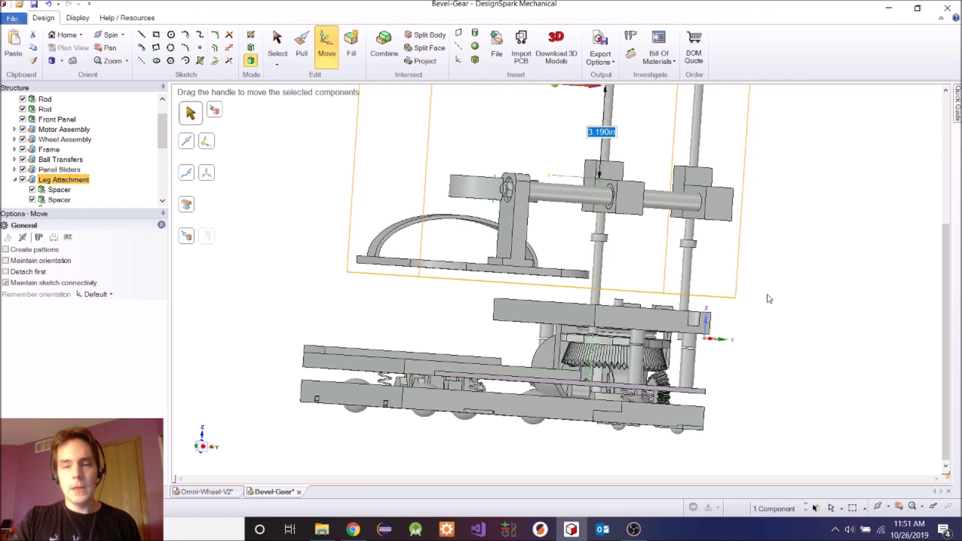
left_click(749, 292)
middle_click_drag(749, 292, 762, 314)
left_click(605, 274)
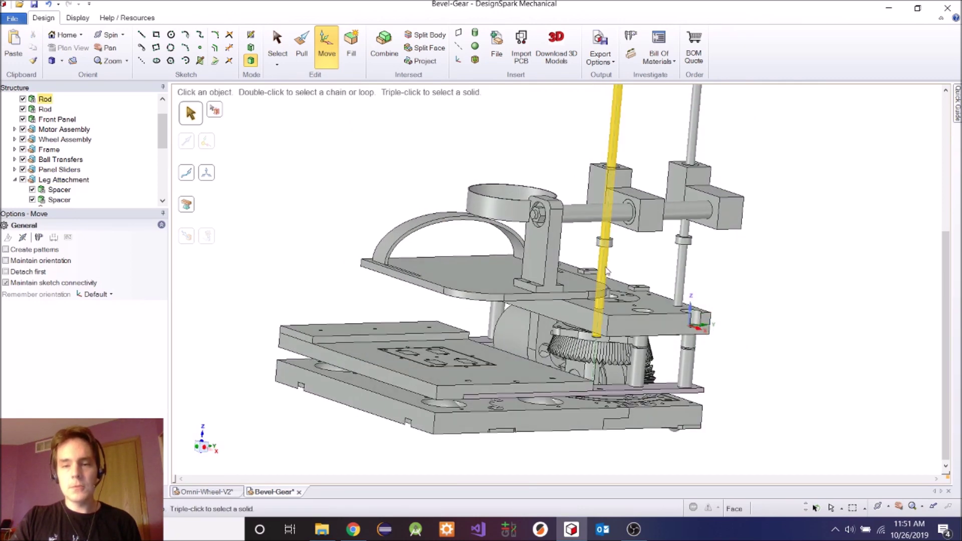
- Examine the two vertical rods, the Motor Assembly, and the Leg Attachment's foot plate, slider block, cross shaft and upright bracket
left_click(682, 277)
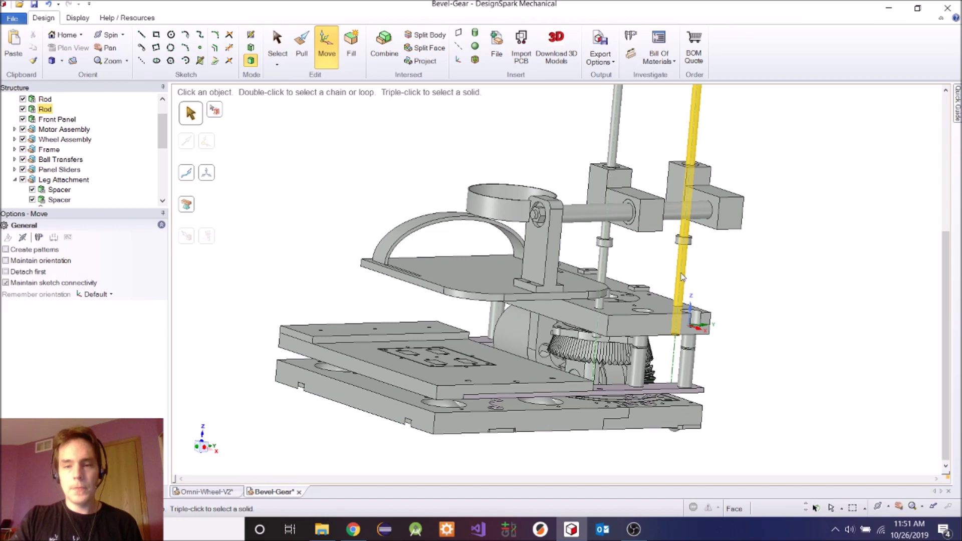
left_click(517, 321)
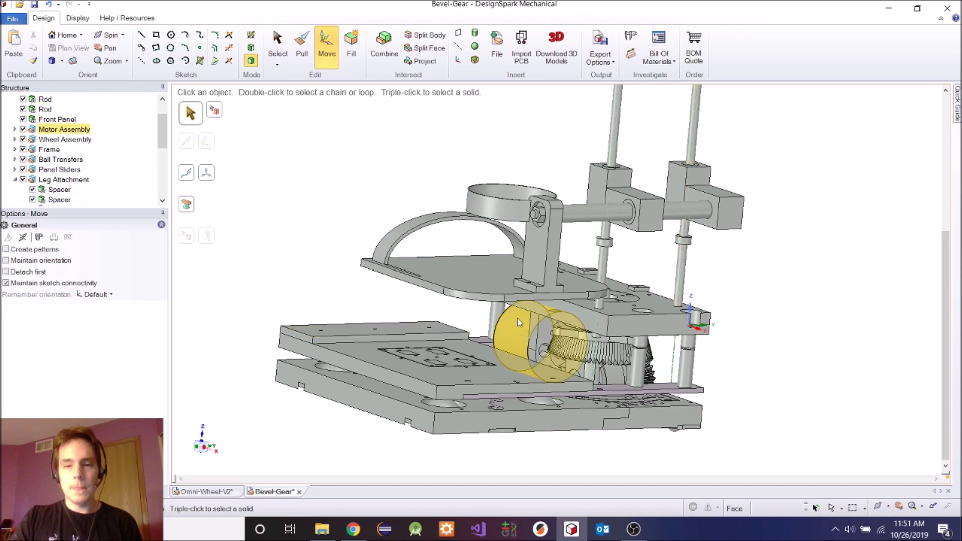
left_click(508, 247)
left_click(494, 296)
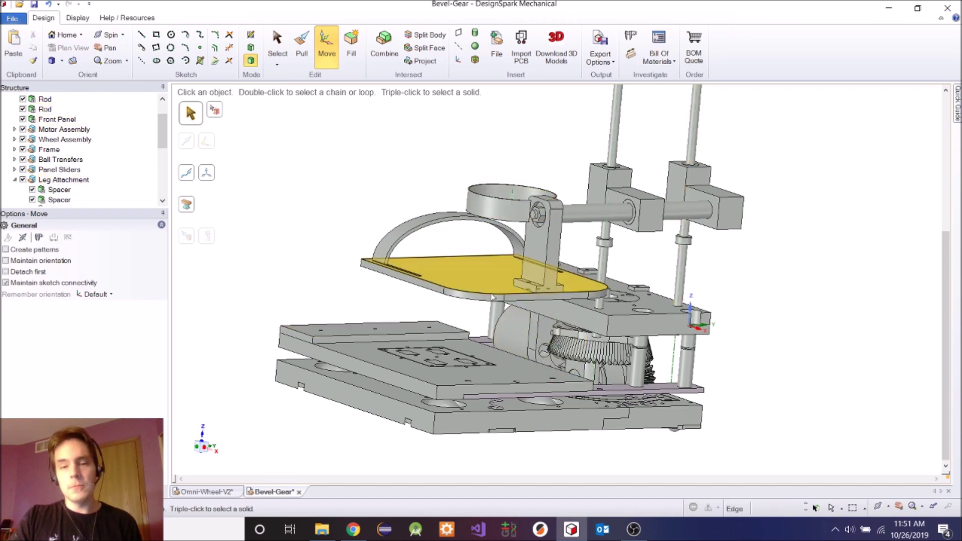
left_click(552, 266)
left_click(722, 208)
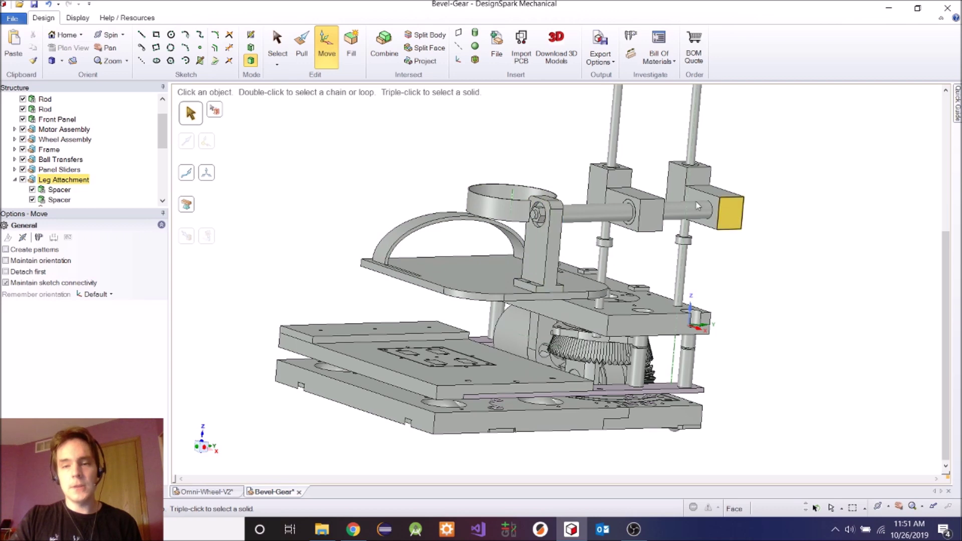
left_click(597, 223)
left_click(560, 245)
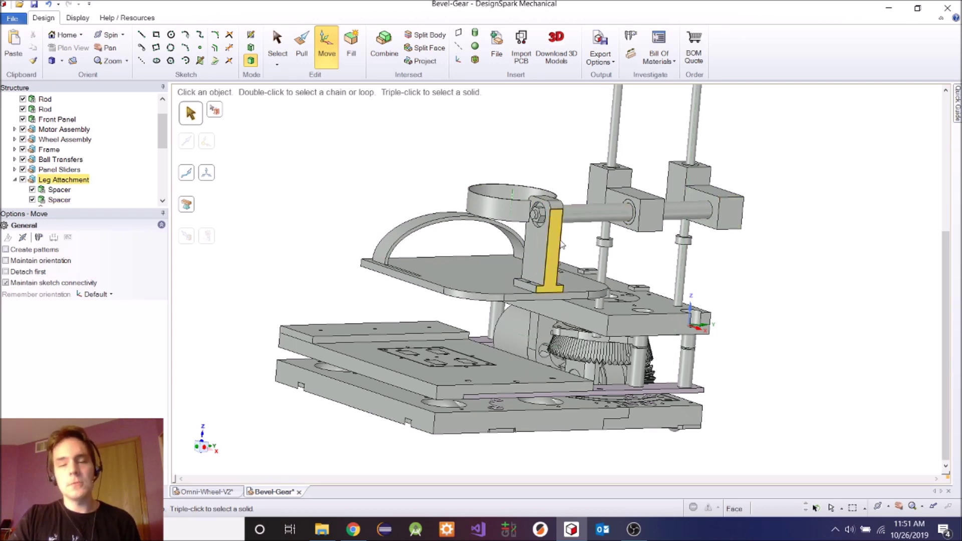
- Examine the hinge bolt in the Leg Attachment's upright bracket up close, along with the slider blocks on the rods
middle_click_drag(543, 263, 565, 296)
scroll(565, 296, "up", 6)
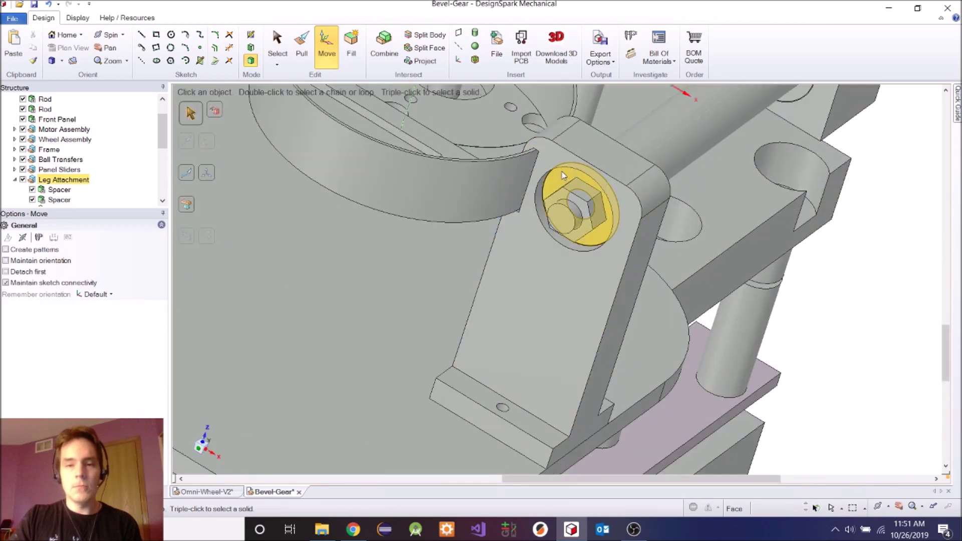
left_click(613, 190)
scroll(615, 188, "down", 10)
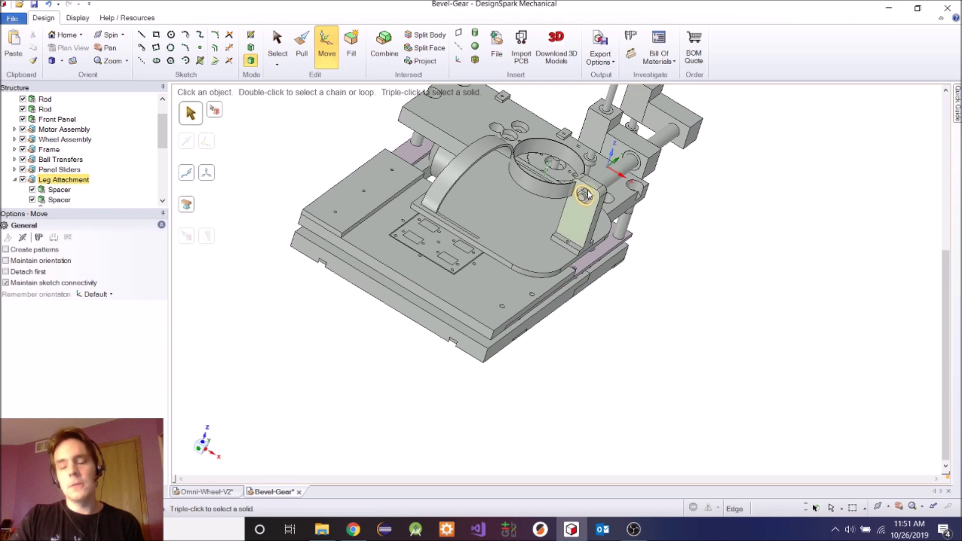
scroll(595, 189, "up", 2)
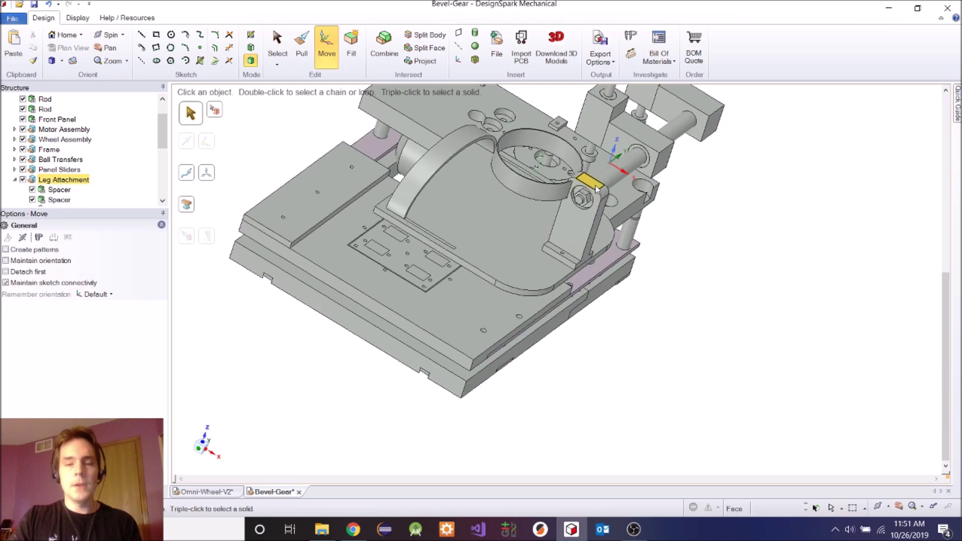
middle_click_drag(596, 188, 573, 266)
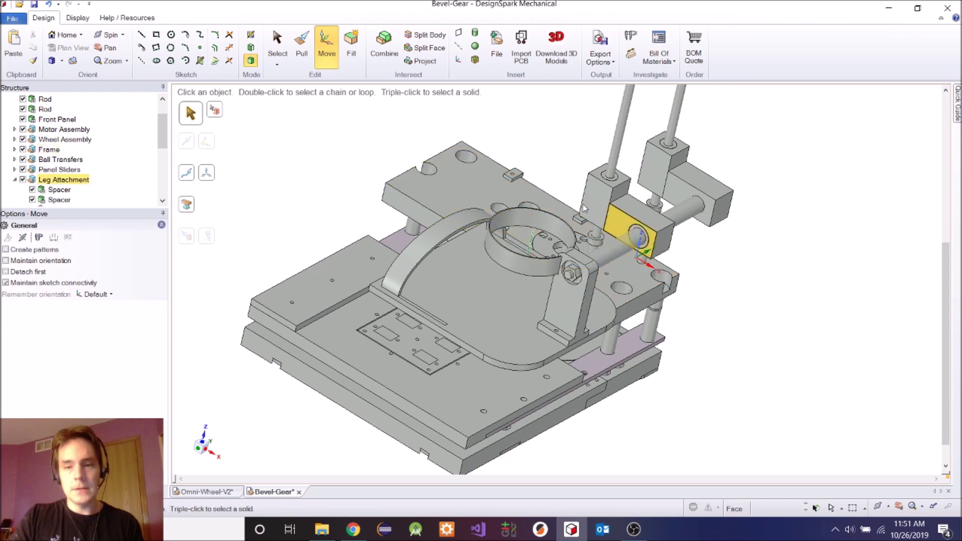
left_click(656, 181)
- Undo the last move of the Leg Attachment and reframe the assembly
left_click(332, 172)
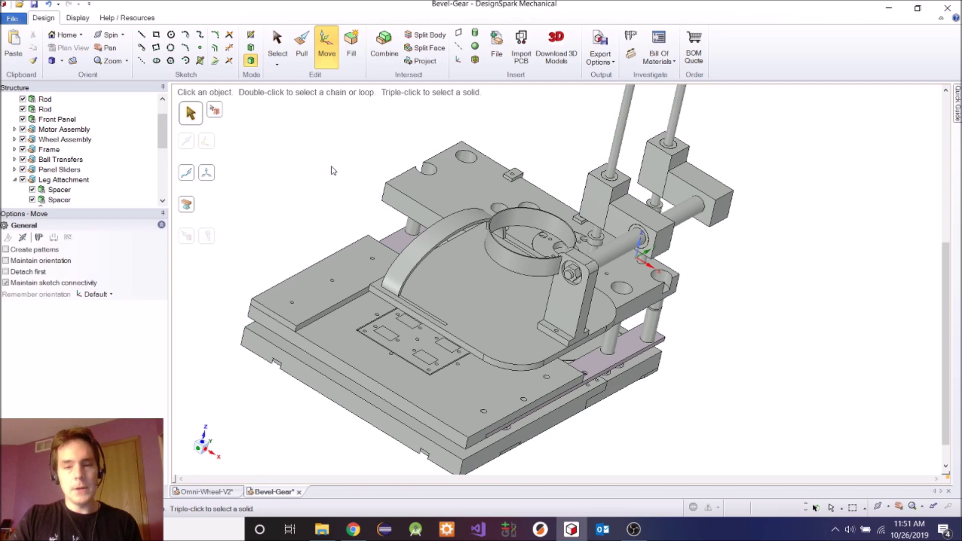
key("ctrl+z")
left_click(353, 211)
middle_click_drag(353, 211, 424, 203)
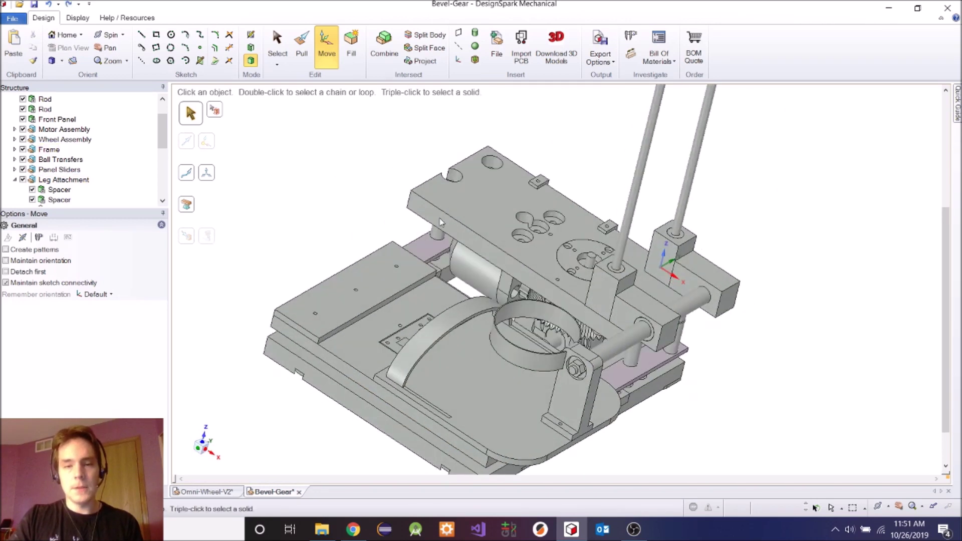
- Examine the Front Panel and the Leg Attachment's foot plate, ring and curved strap in the Bevel-Gear design
left_click(378, 264)
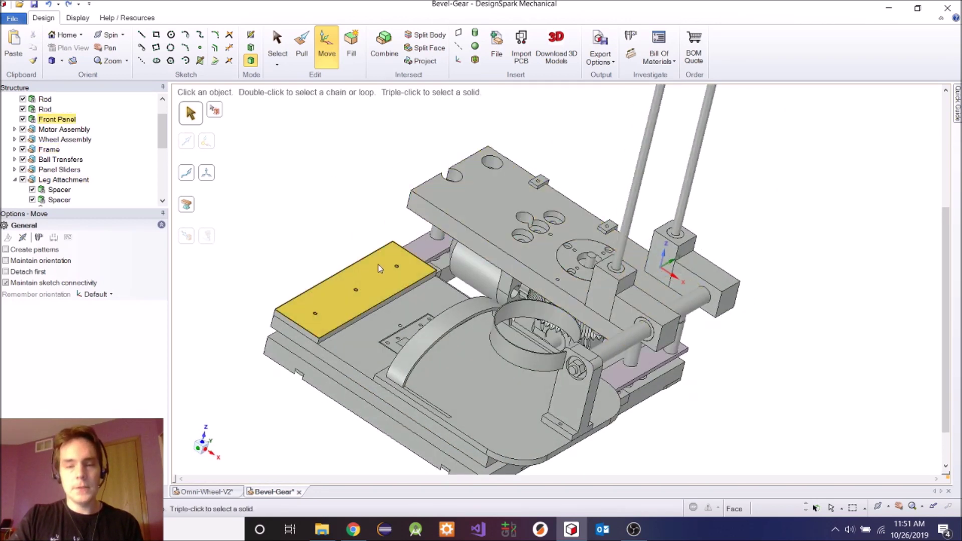
left_click(465, 375)
left_click(497, 338)
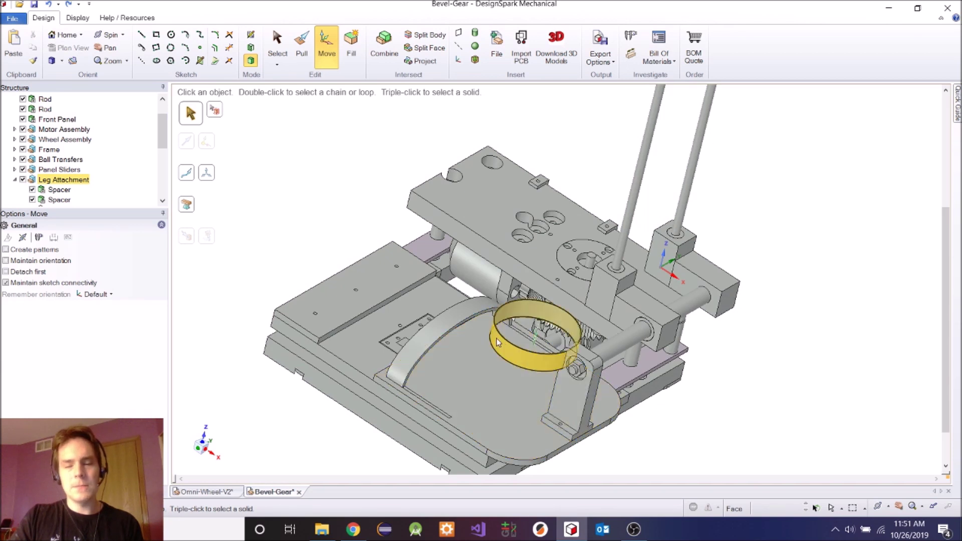
left_click(435, 318)
left_click(474, 321)
left_click(511, 338)
left_click(503, 341)
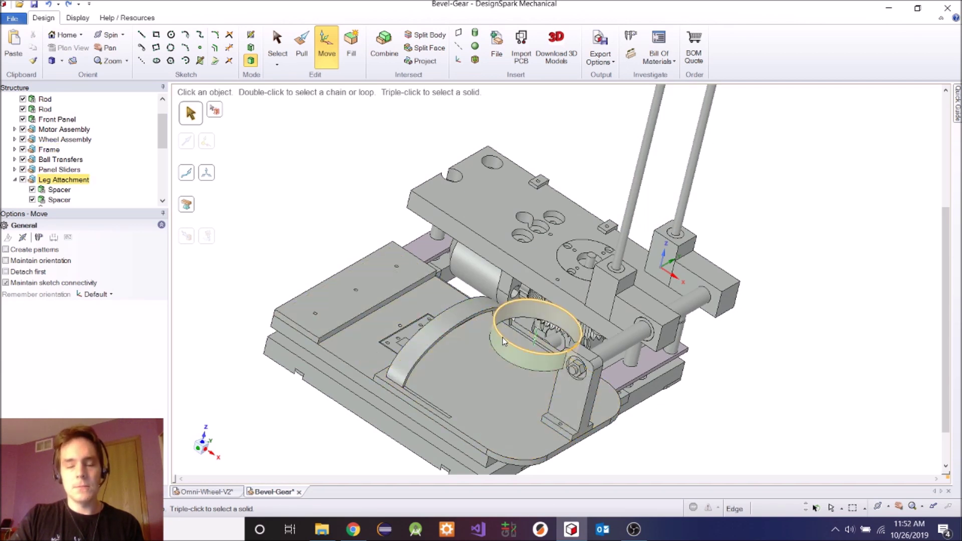
left_click(480, 328)
left_click(459, 322)
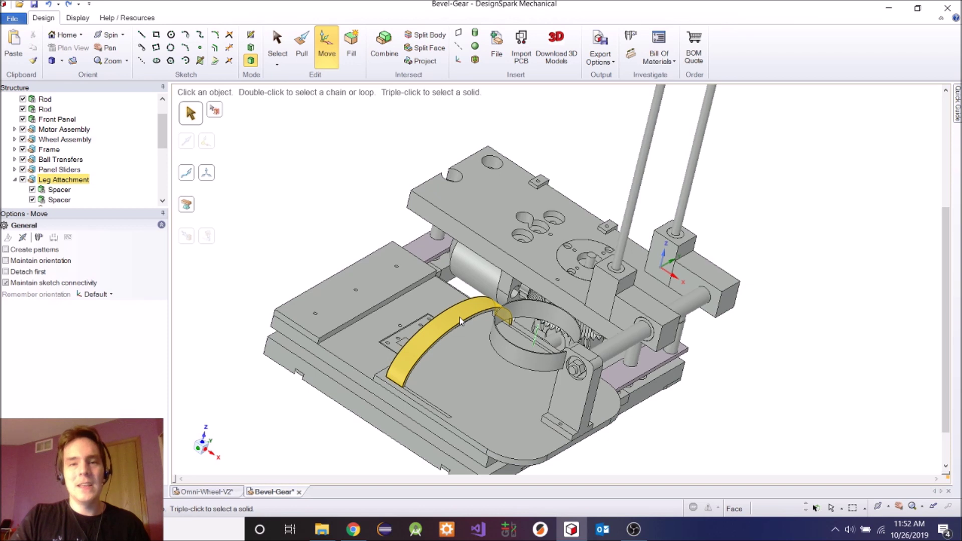
left_click(503, 347)
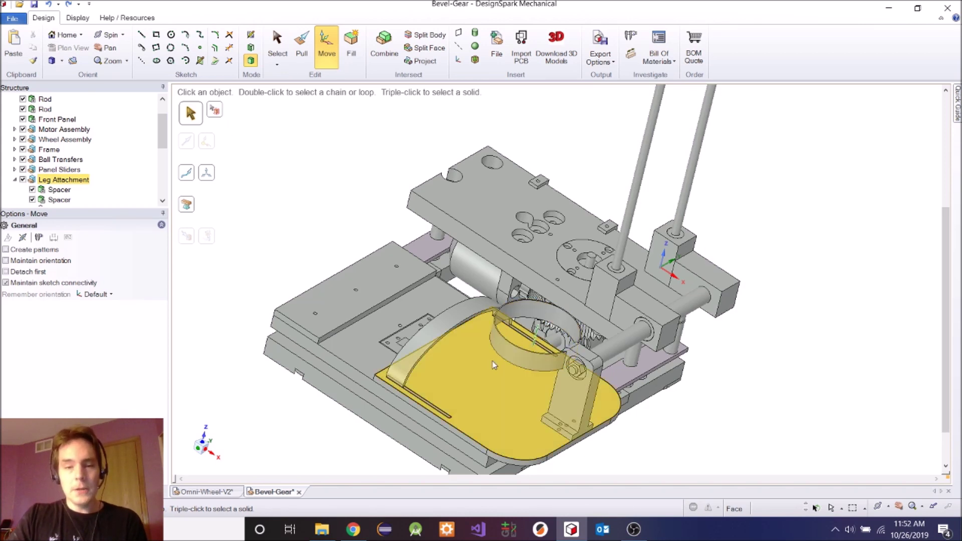
- Return to the Omni-Wheel-V2 design with the Select tool active and examine the Roller base plate with both drives
left_click(200, 492)
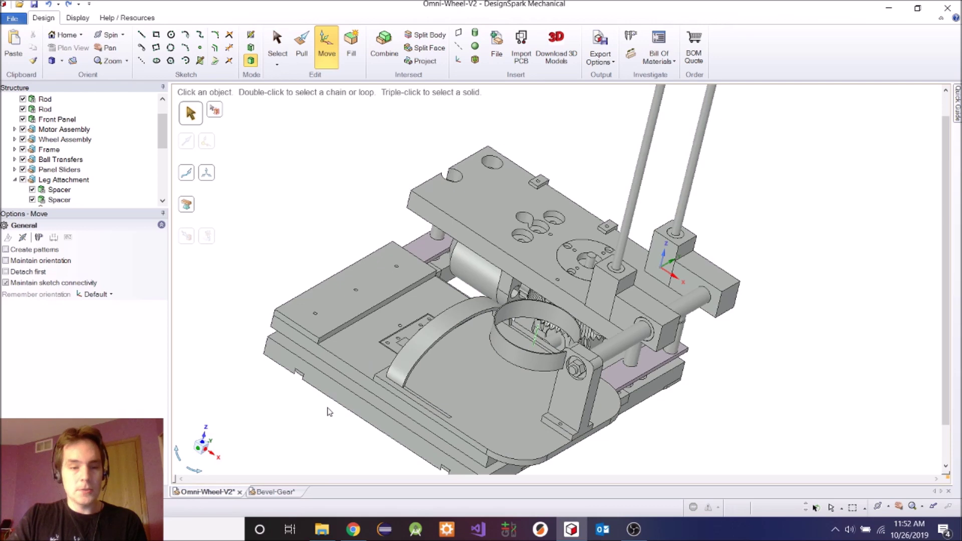
key("s")
left_click(494, 386)
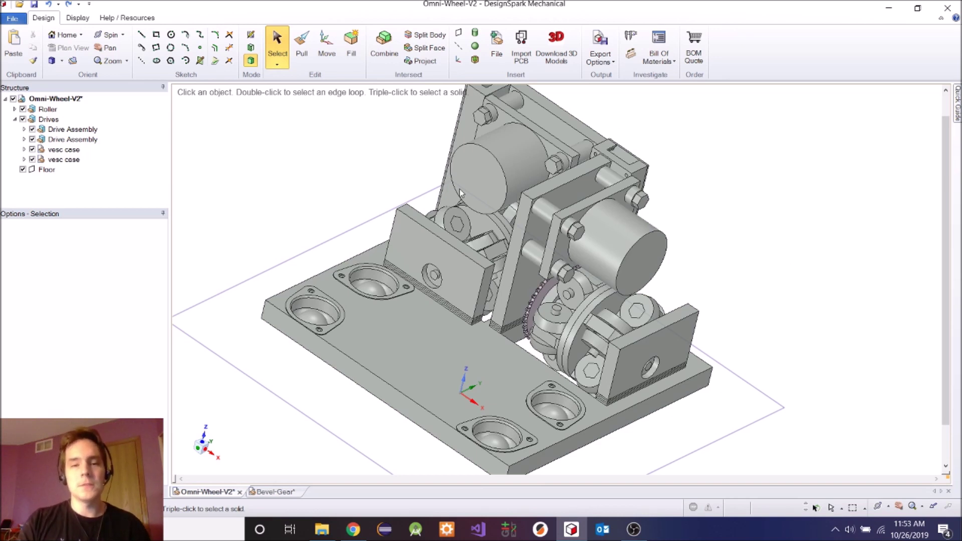
left_click(479, 363)
left_click(736, 326)
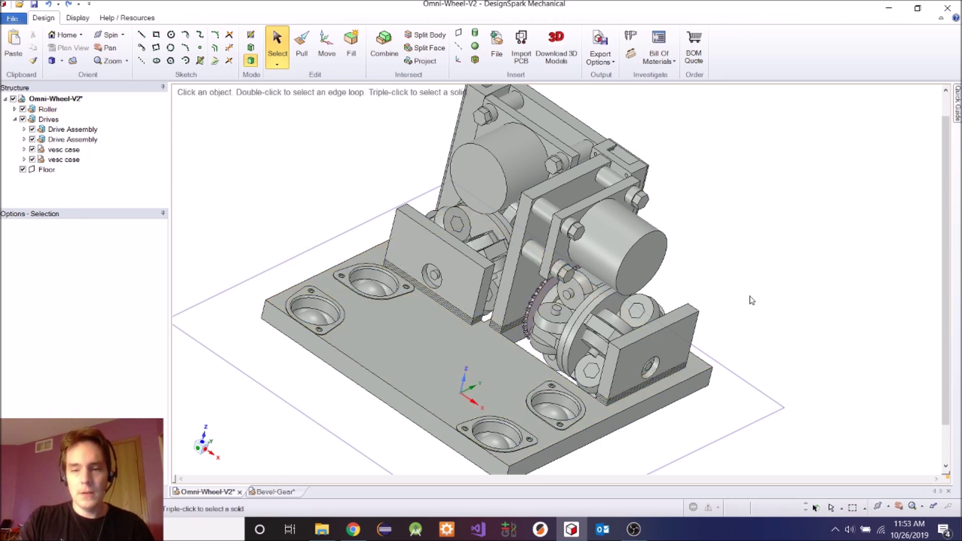
scroll(752, 296, "down", 2)
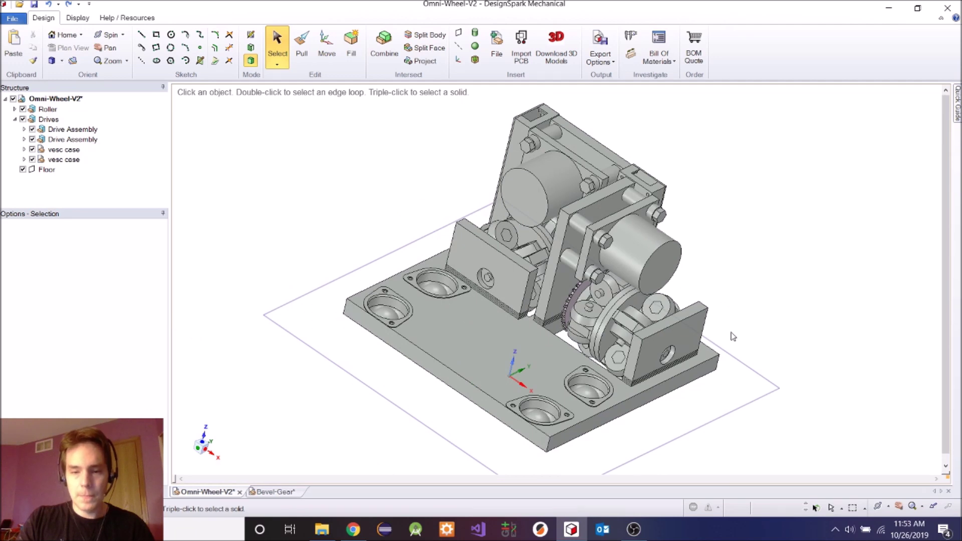
- Compare briefly with the Bevel-Gear design, and examine the overall Omni-Wheel-V2 assembly and the second Drive Assembly's end bracket
left_click(273, 493)
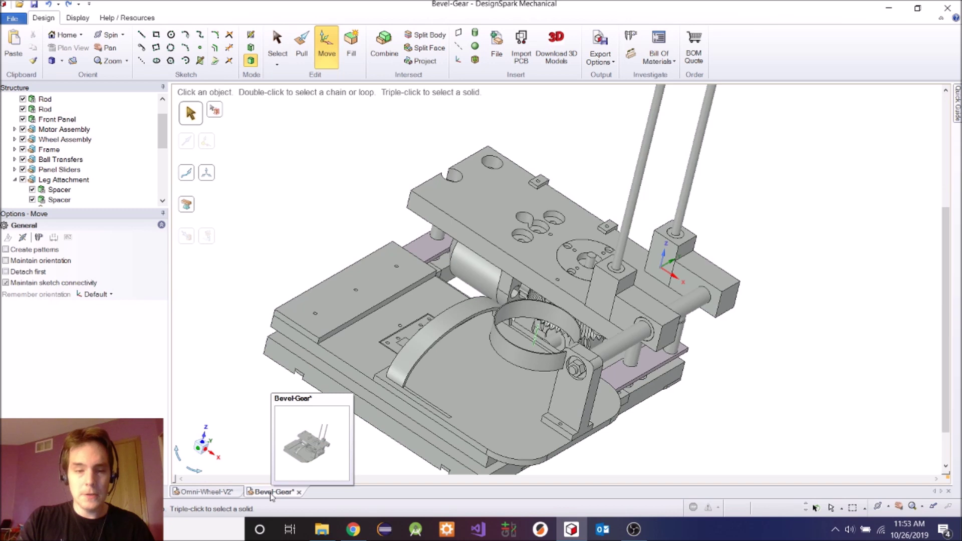
left_click(203, 492)
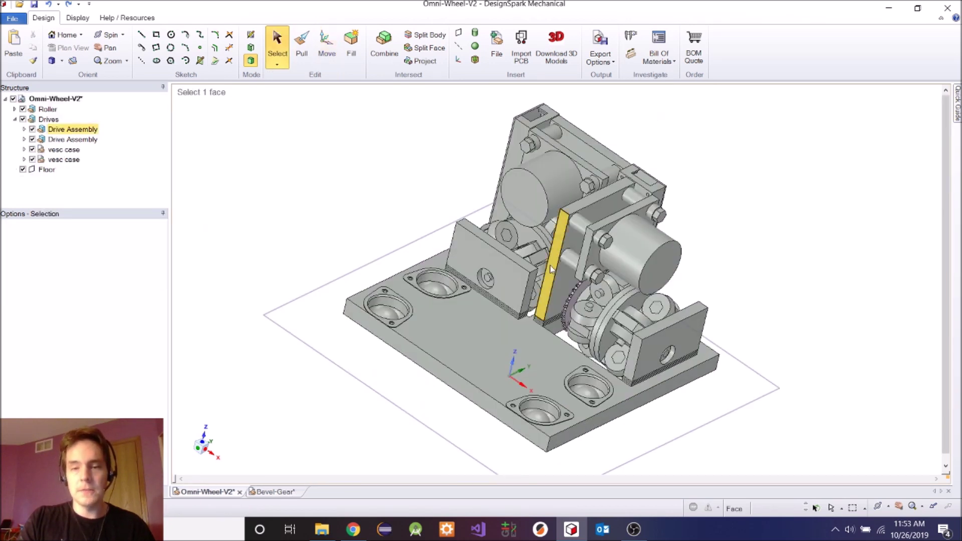
middle_click_drag(766, 262, 657, 271, "shift")
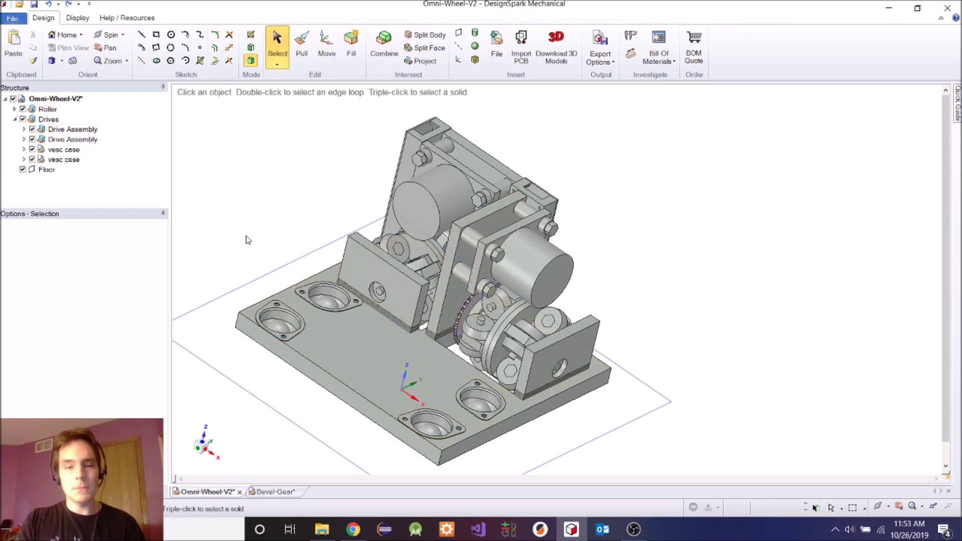
scroll(258, 196, "up", 2)
scroll(260, 196, "down", 2)
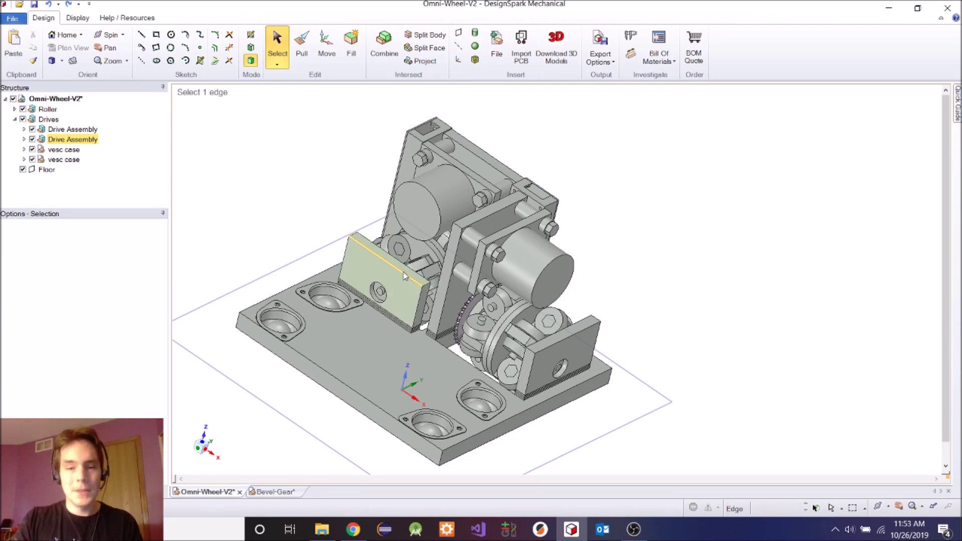
left_click(376, 276)
left_click(340, 223)
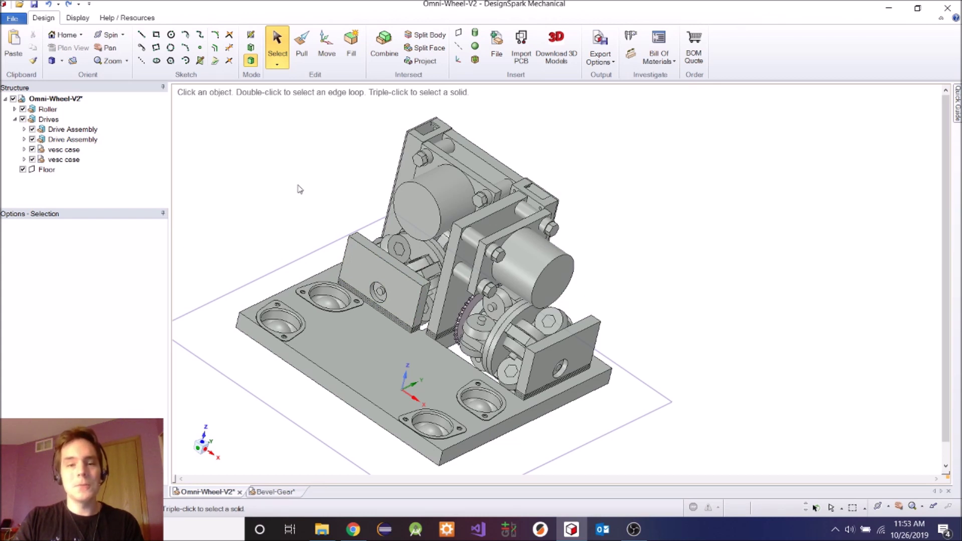
middle_click_drag(290, 195, 307, 193, "shift")
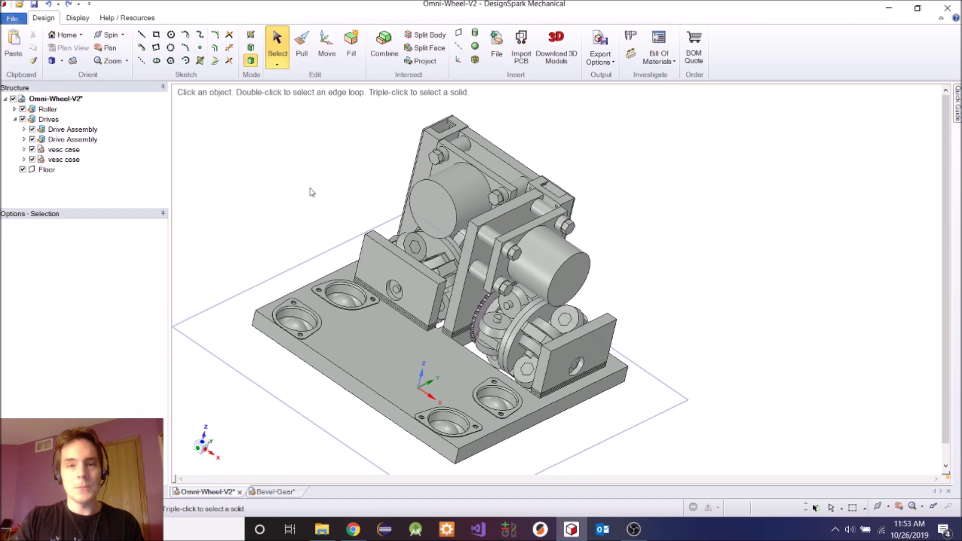